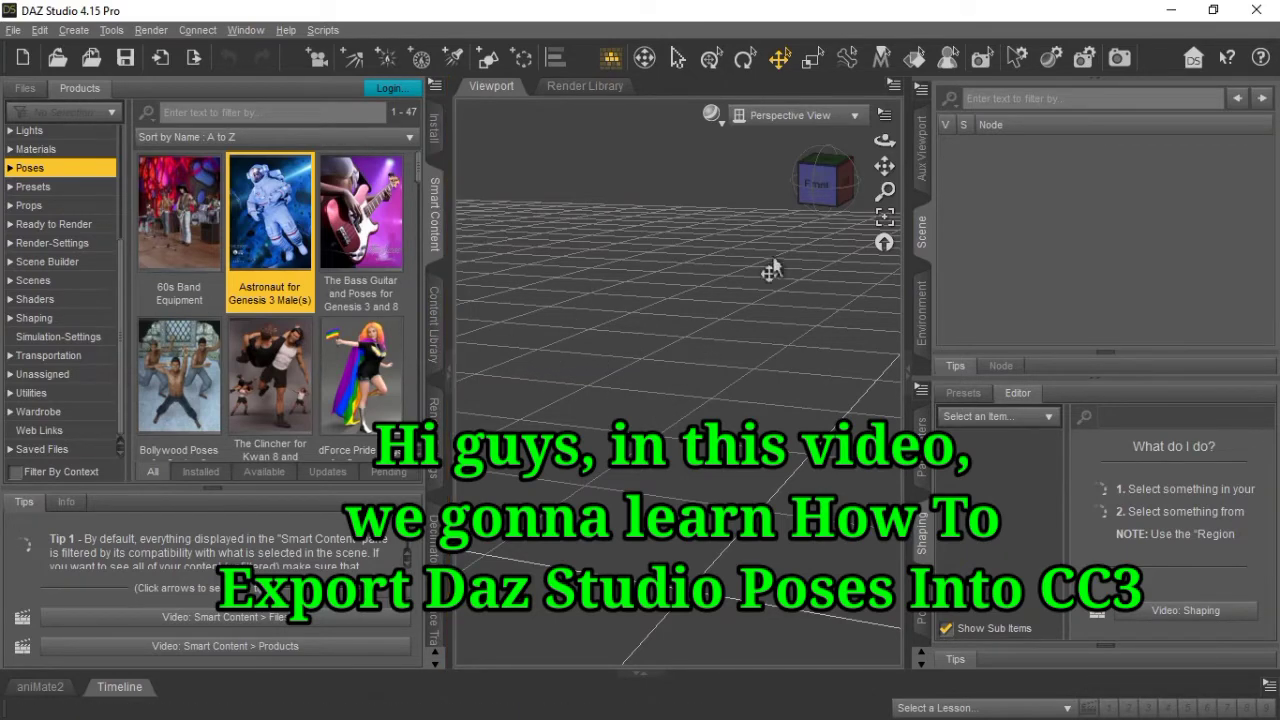
click(1163, 17)
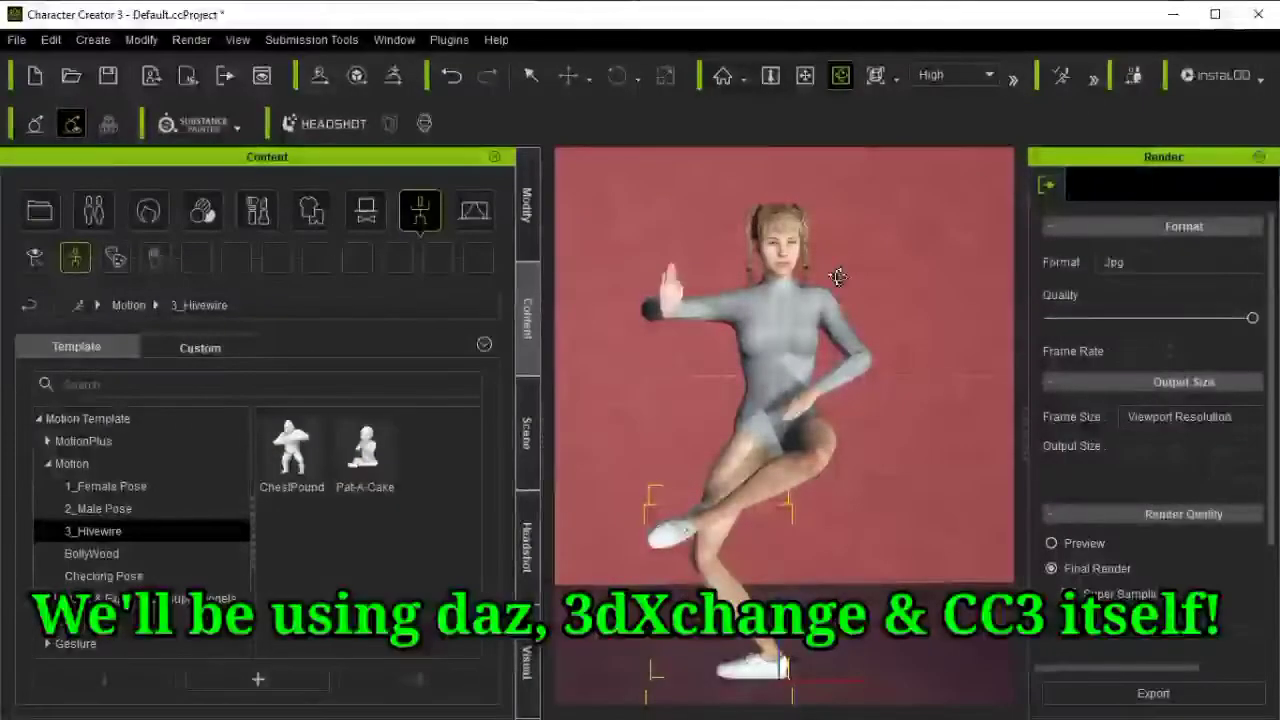
click(1165, 12)
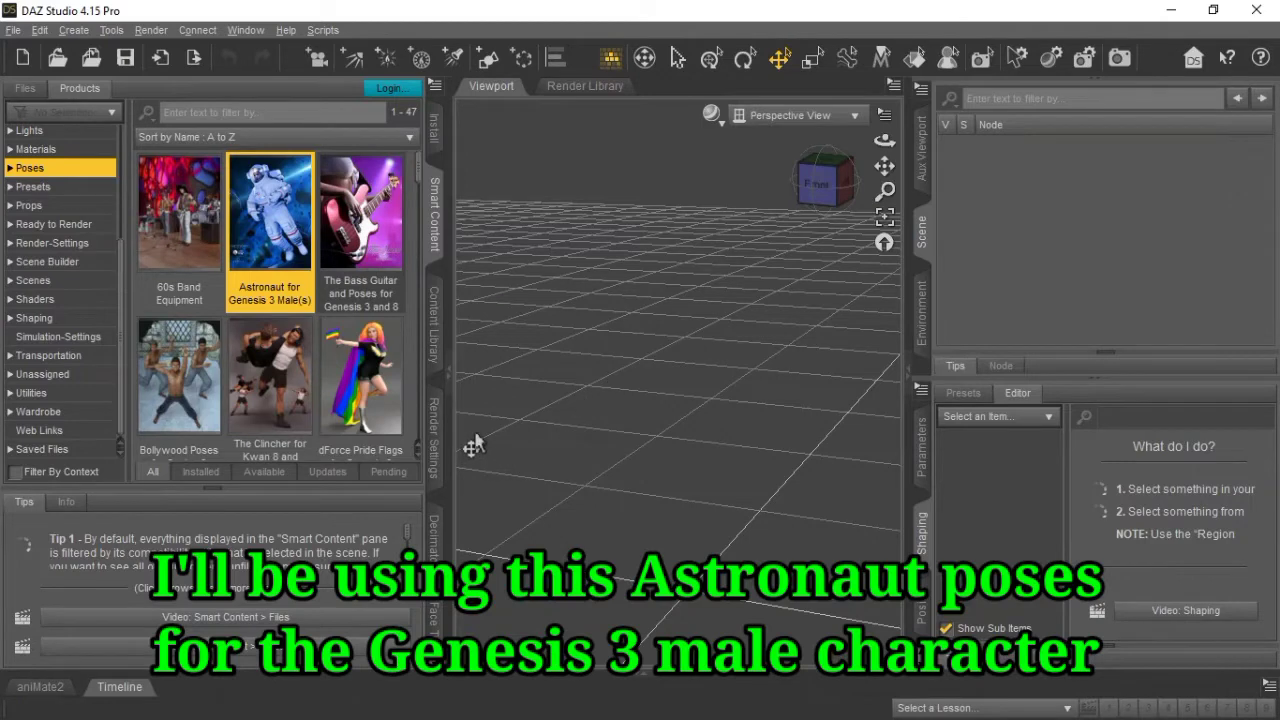
Open the Astronaut for Genesis 3 Male(s) product and load the Genesis 3 Male actor from the People content folder.
double_click(285, 228)
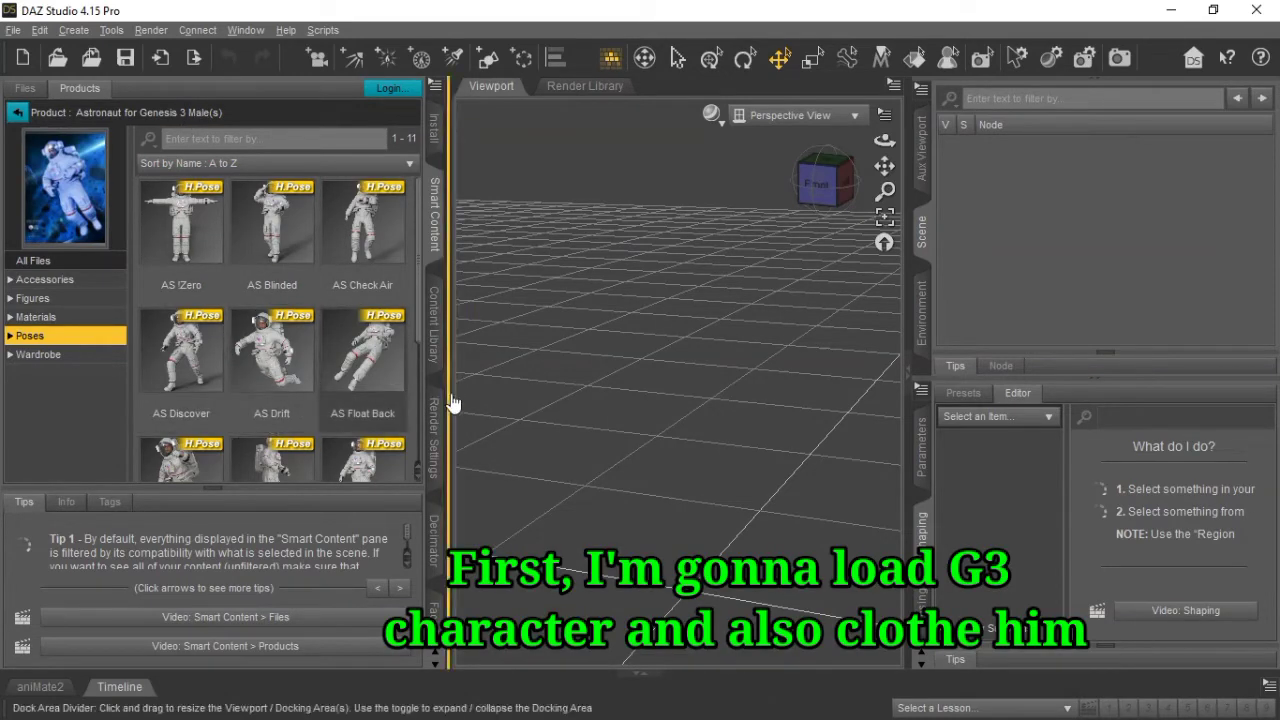
click(433, 328)
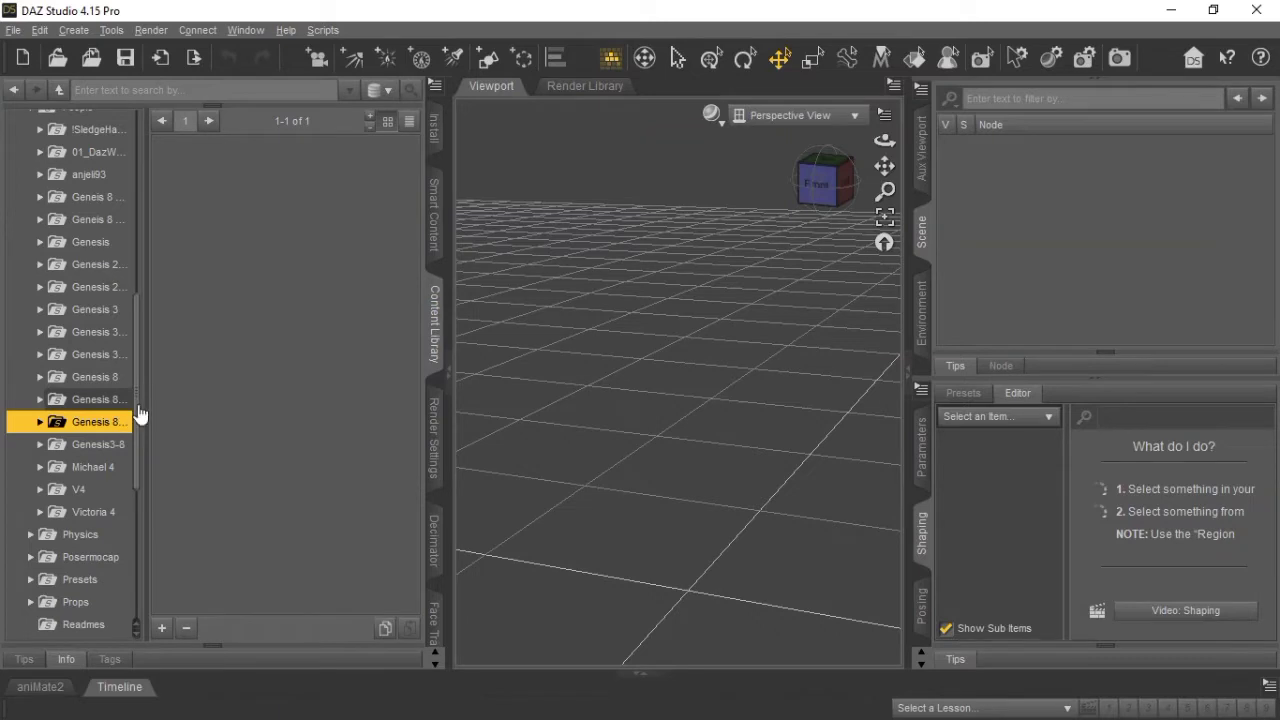
drag(138, 414, 137, 357)
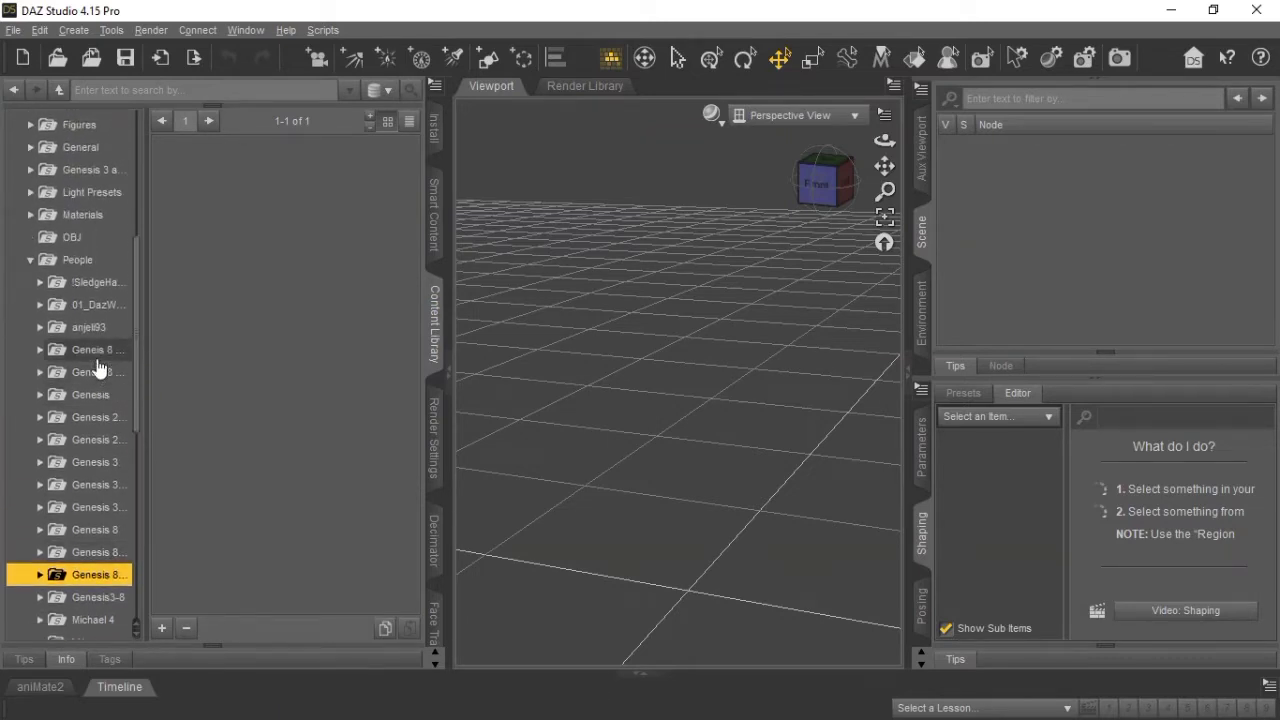
click(99, 507)
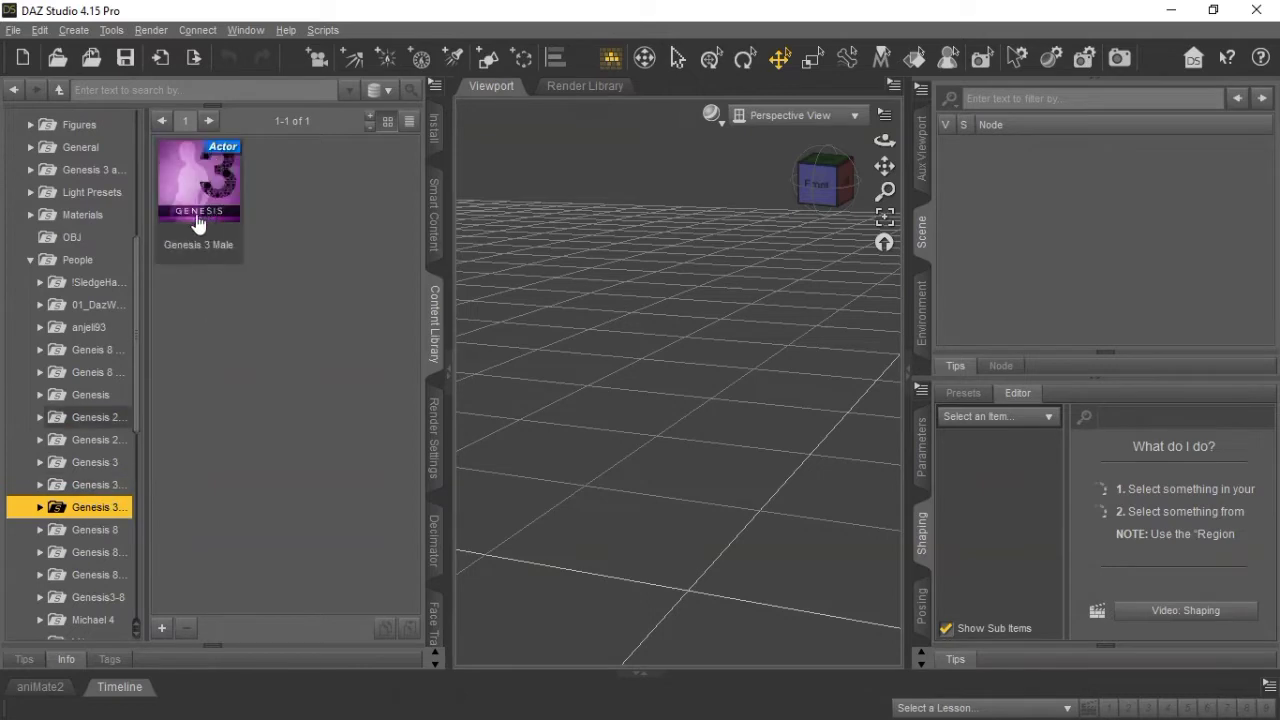
double_click(203, 219)
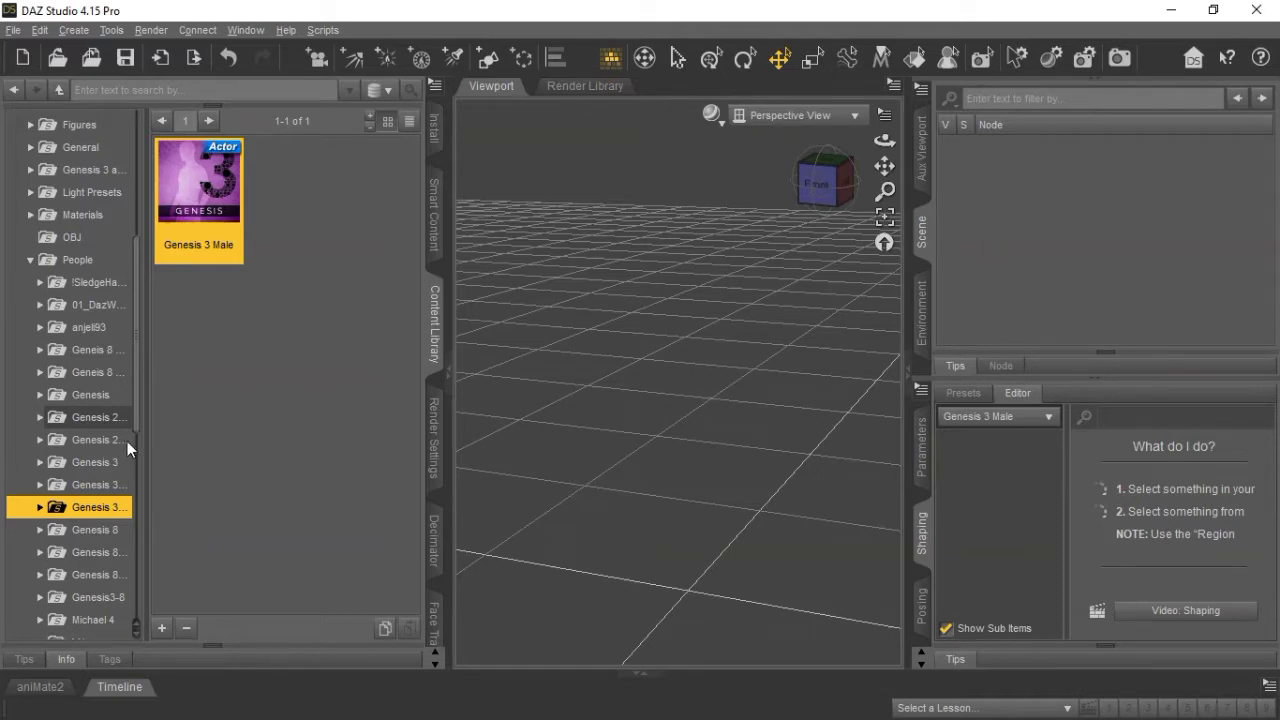
Dress the figure in Basic Wear 1 from the Genesis 3 Male clothing content and view it from the front.
click(37, 508)
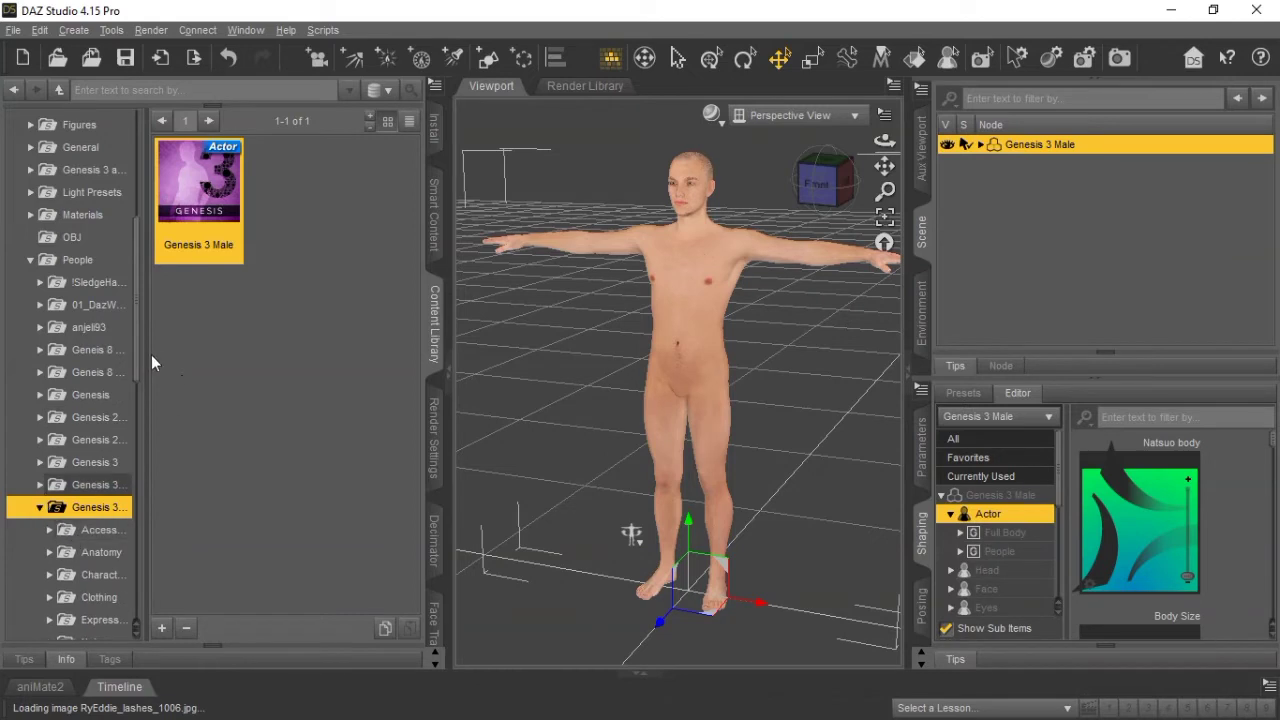
drag(140, 363, 140, 456)
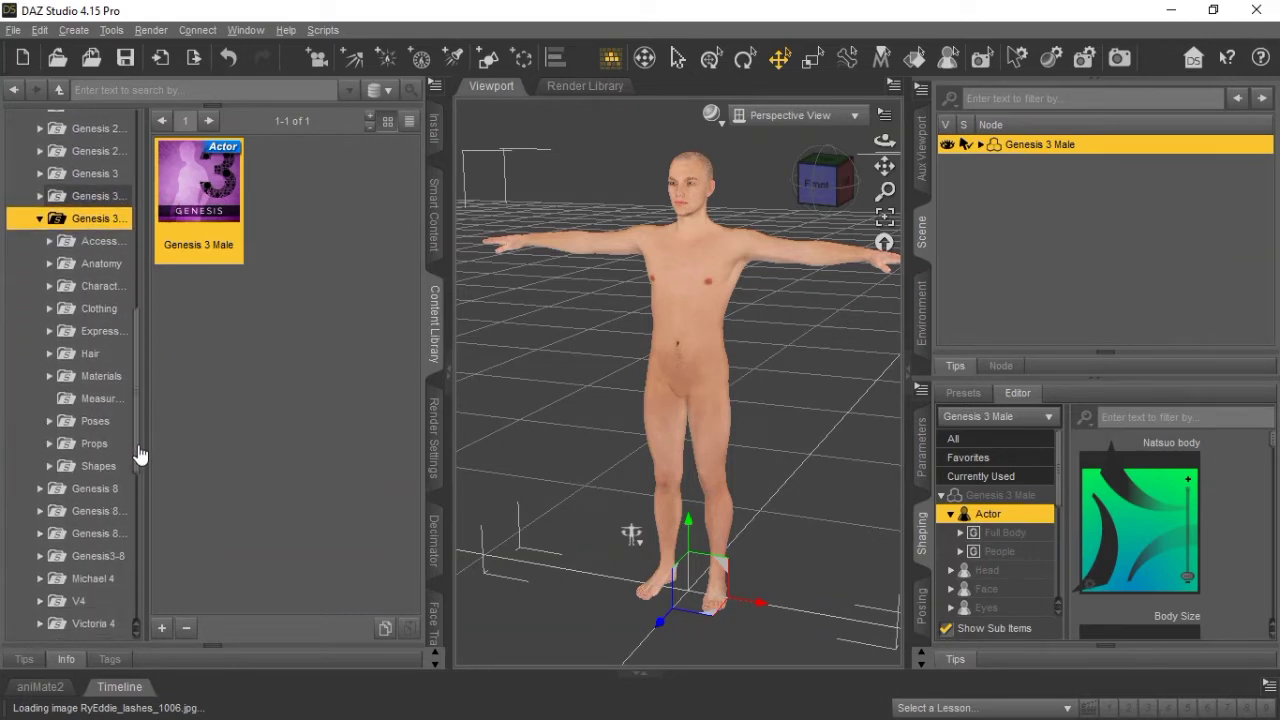
click(49, 309)
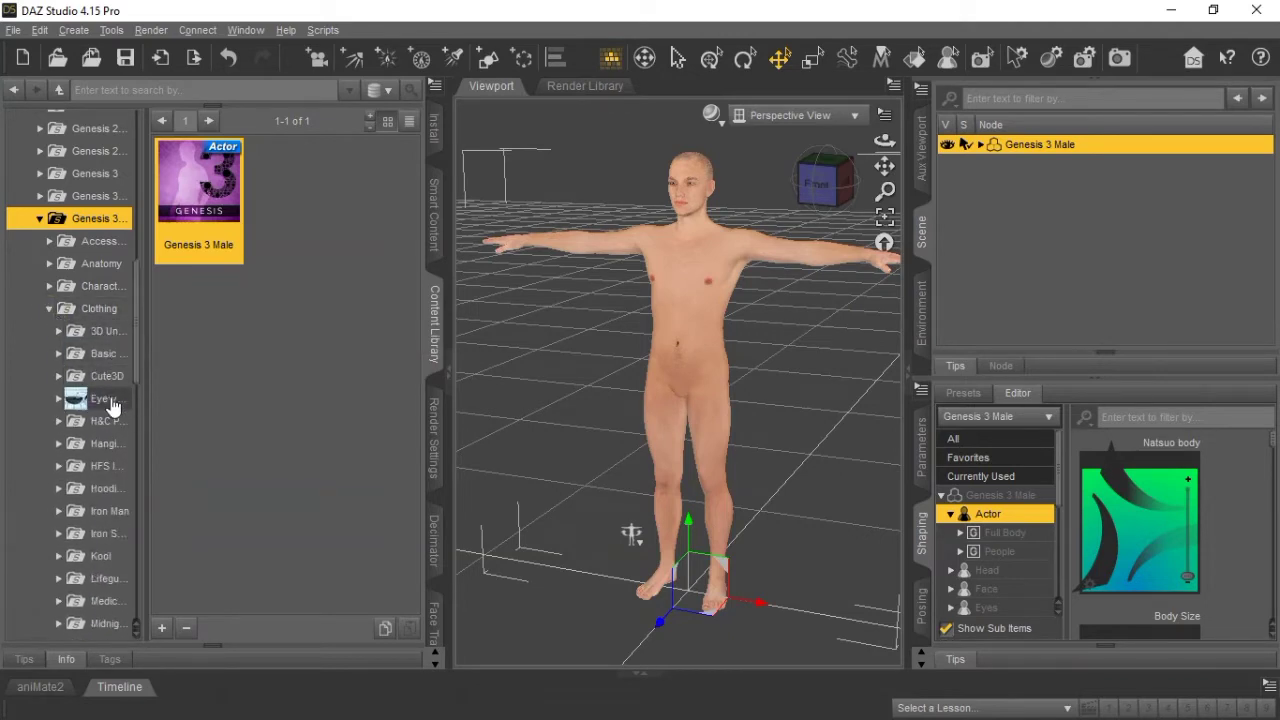
click(108, 355)
double_click(199, 202)
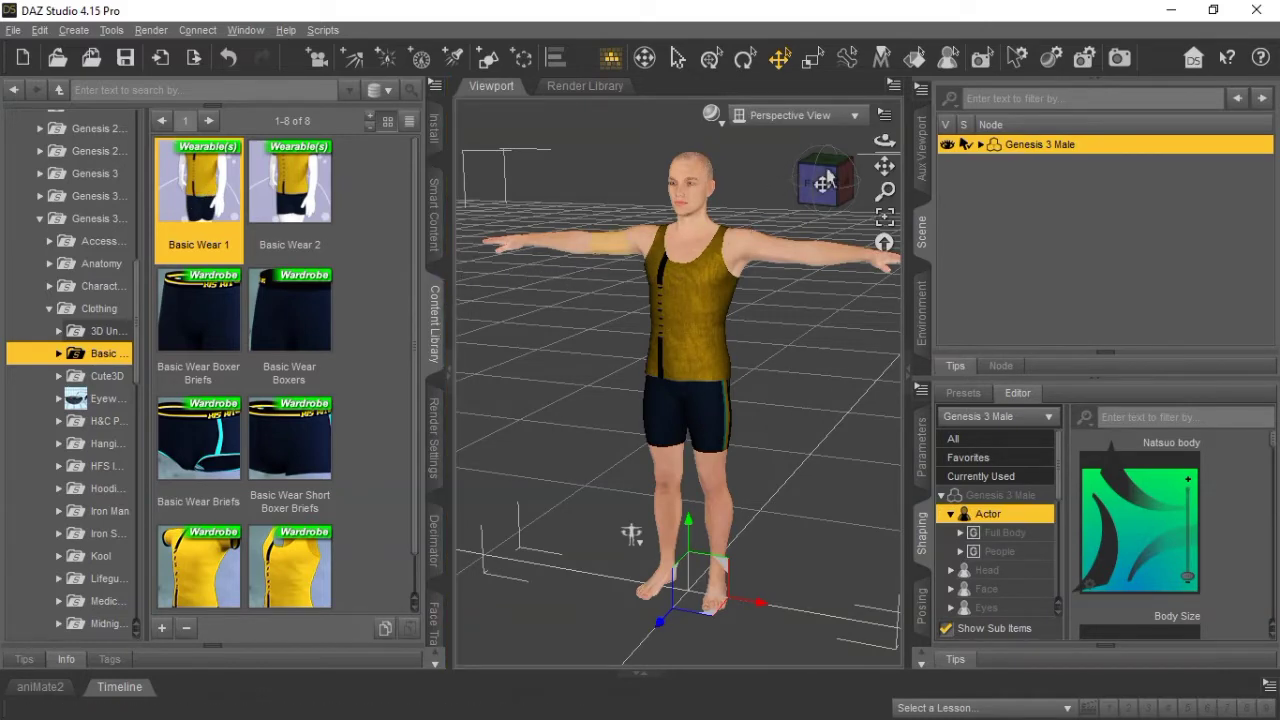
click(818, 184)
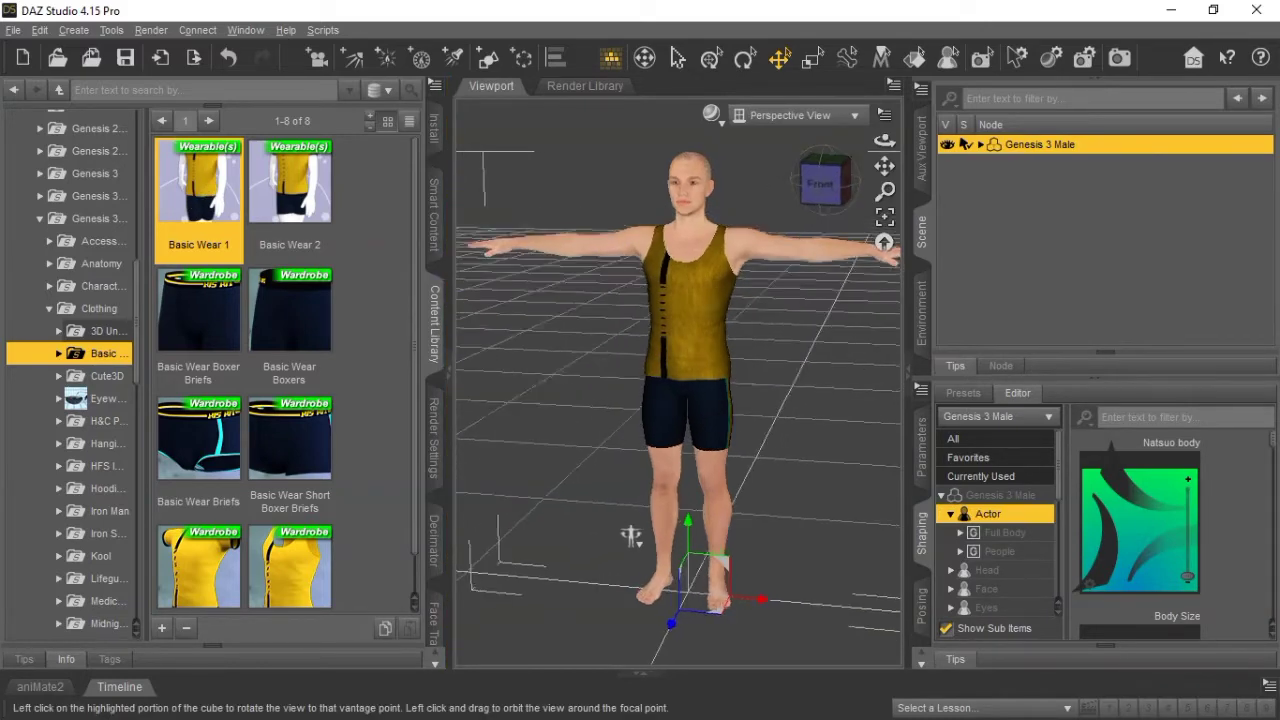
drag(828, 188, 838, 195)
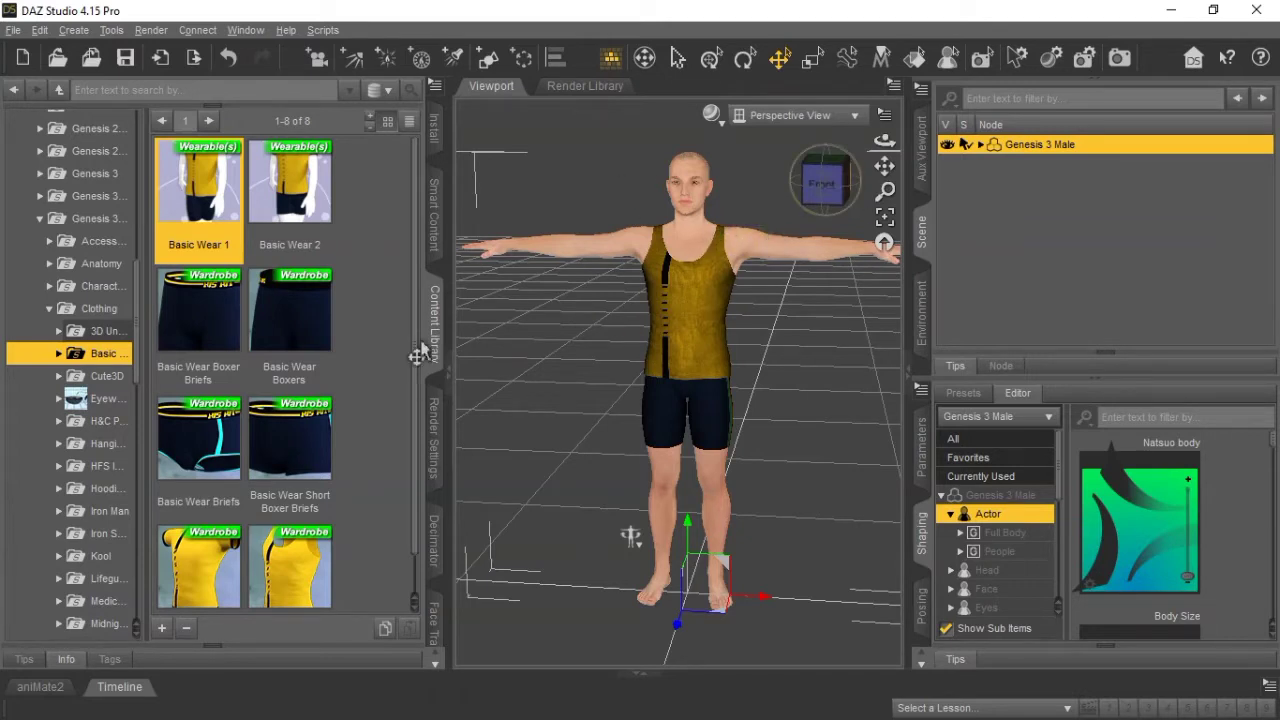
Apply the AS Blinded pose from the Astronaut for Genesis 3 Male(s) product to the dressed figure.
click(434, 218)
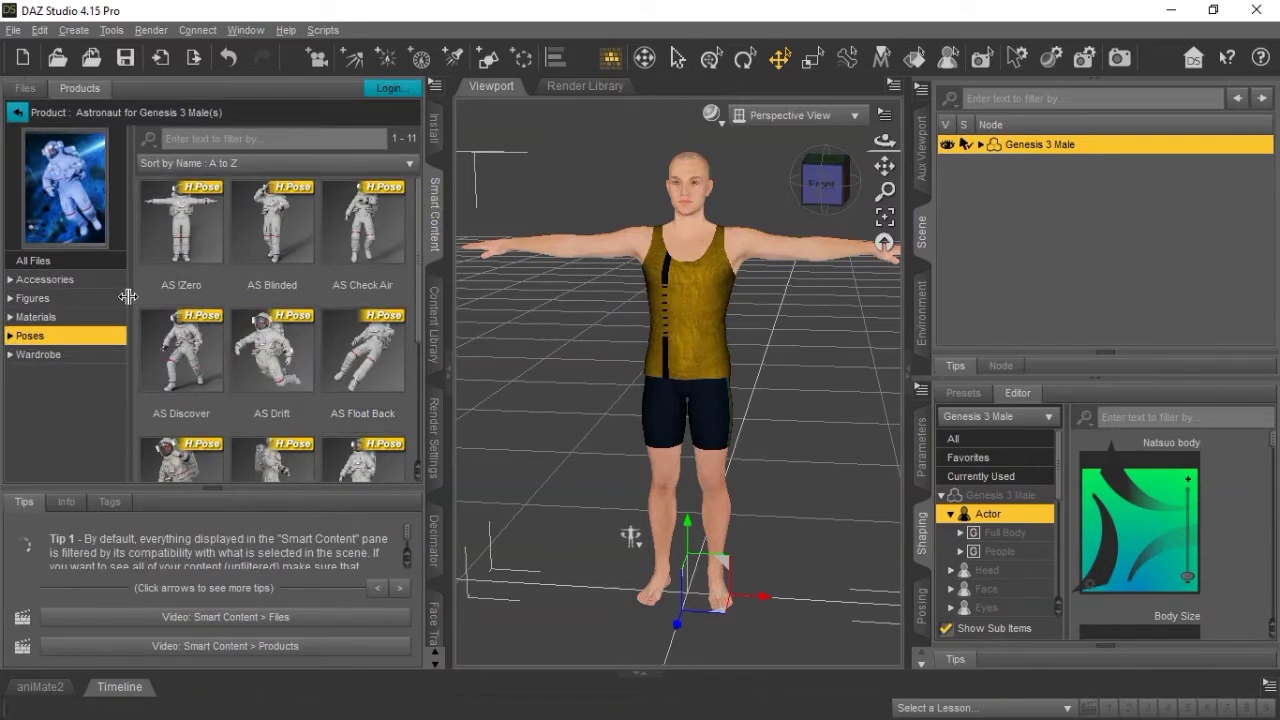
mouse_move(202, 210)
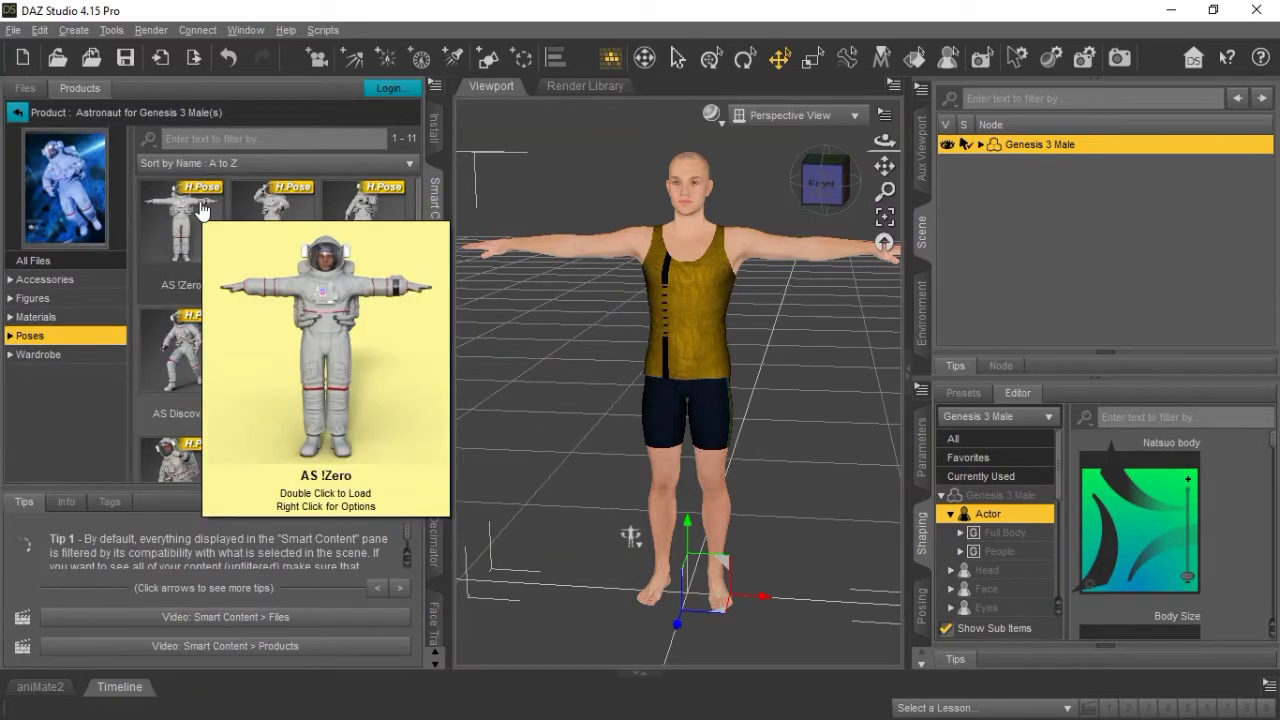
mouse_move(289, 224)
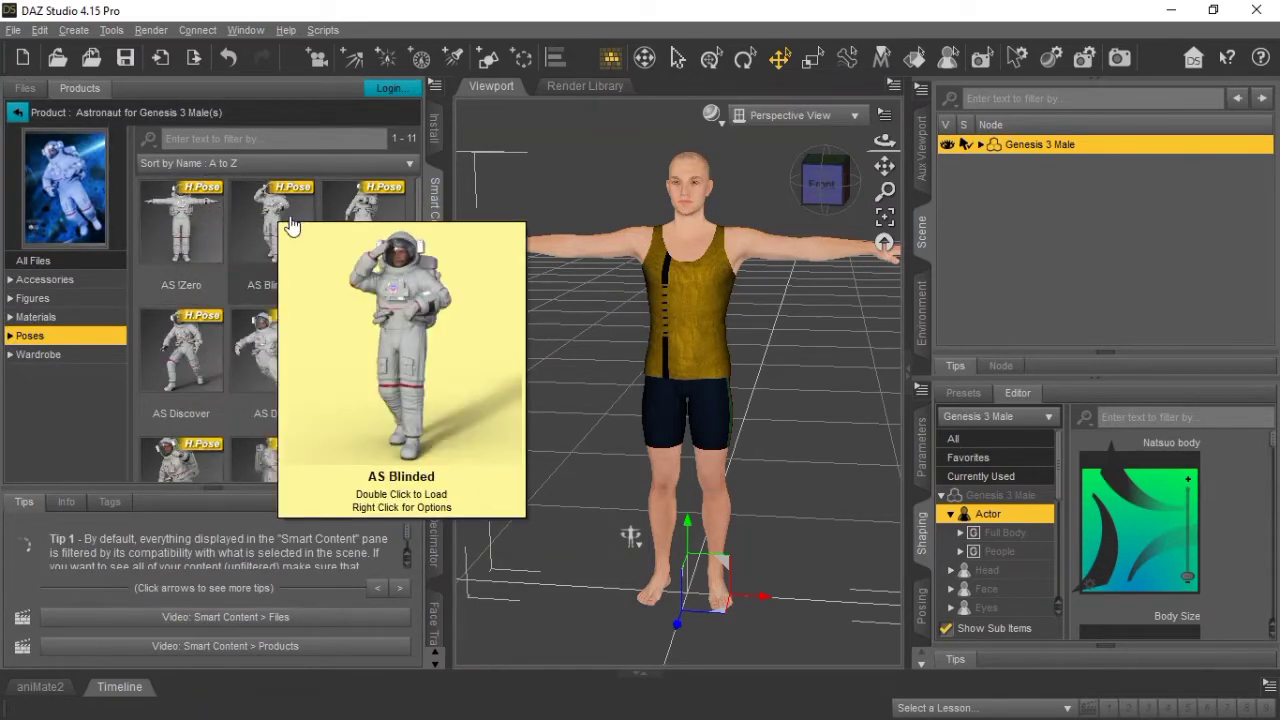
double_click(290, 226)
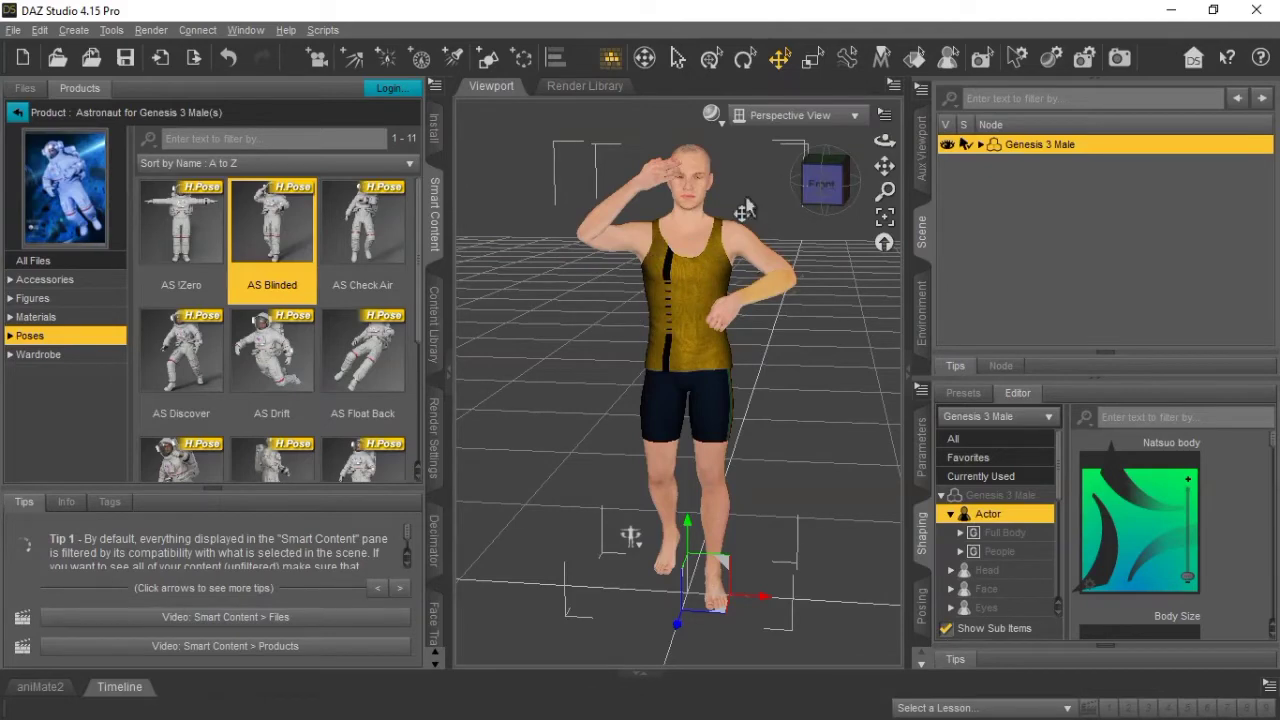
mouse_move(834, 179)
mouse_down()
mouse_move(752, 186)
mouse_move(818, 186)
mouse_up()
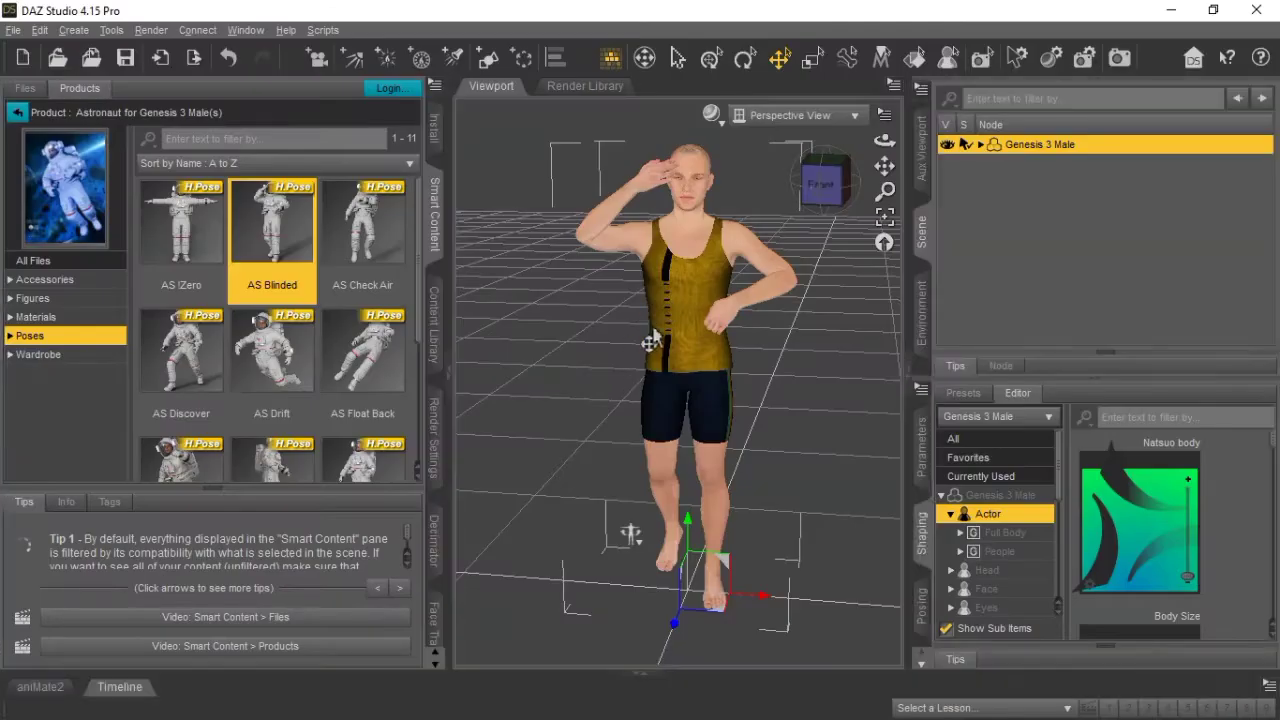
Start exporting the posed figure as an Autodesk FBX file named astro in the Daz Export folder.
click(12, 30)
click(34, 246)
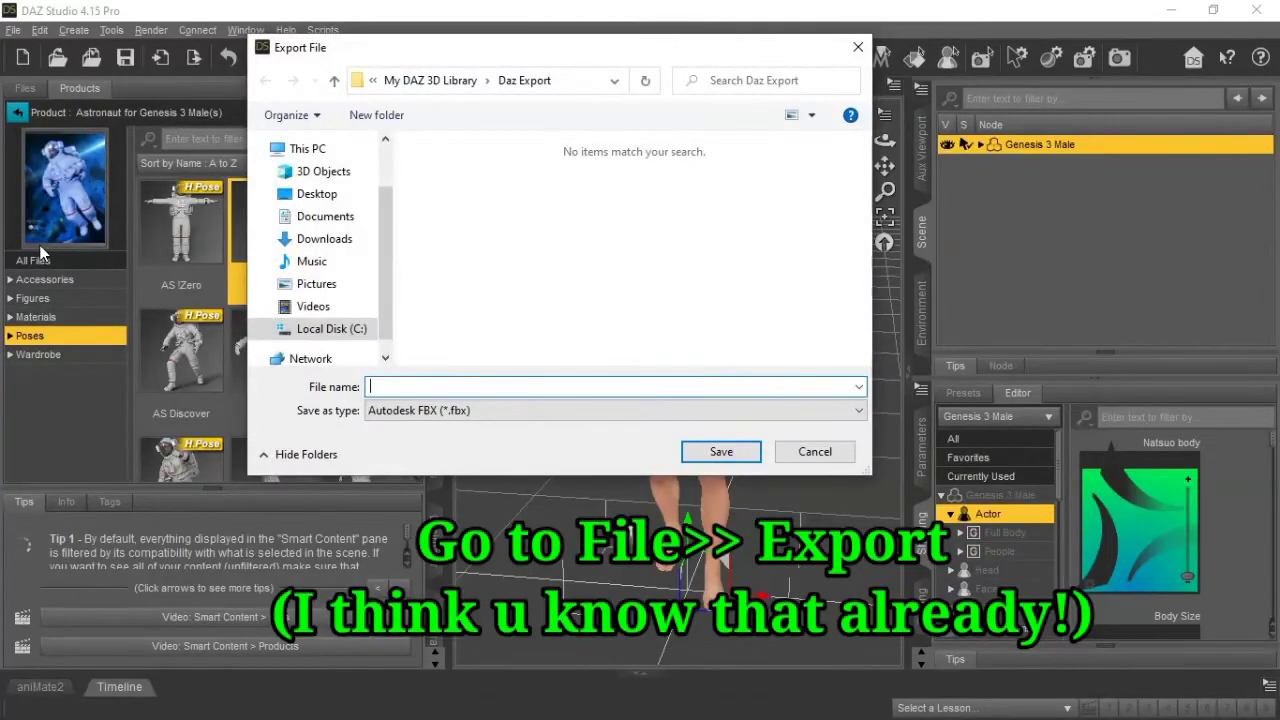
text(astr)
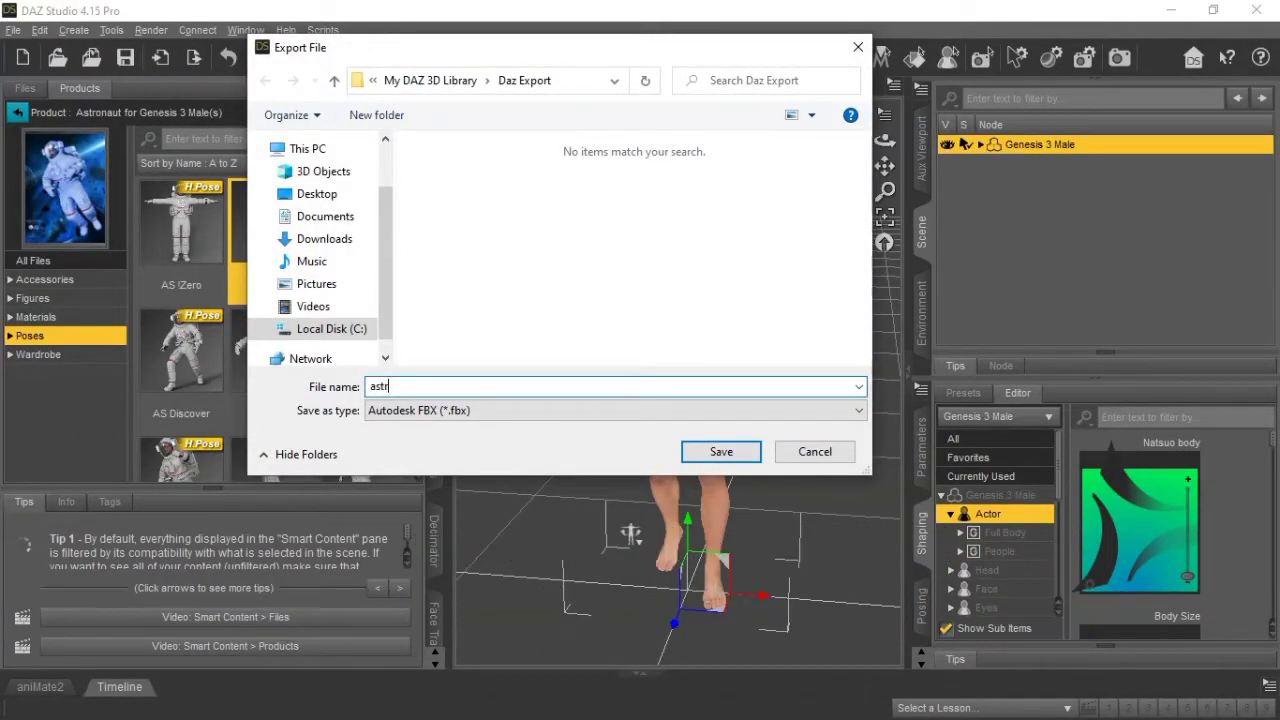
text(o)
key(Return)
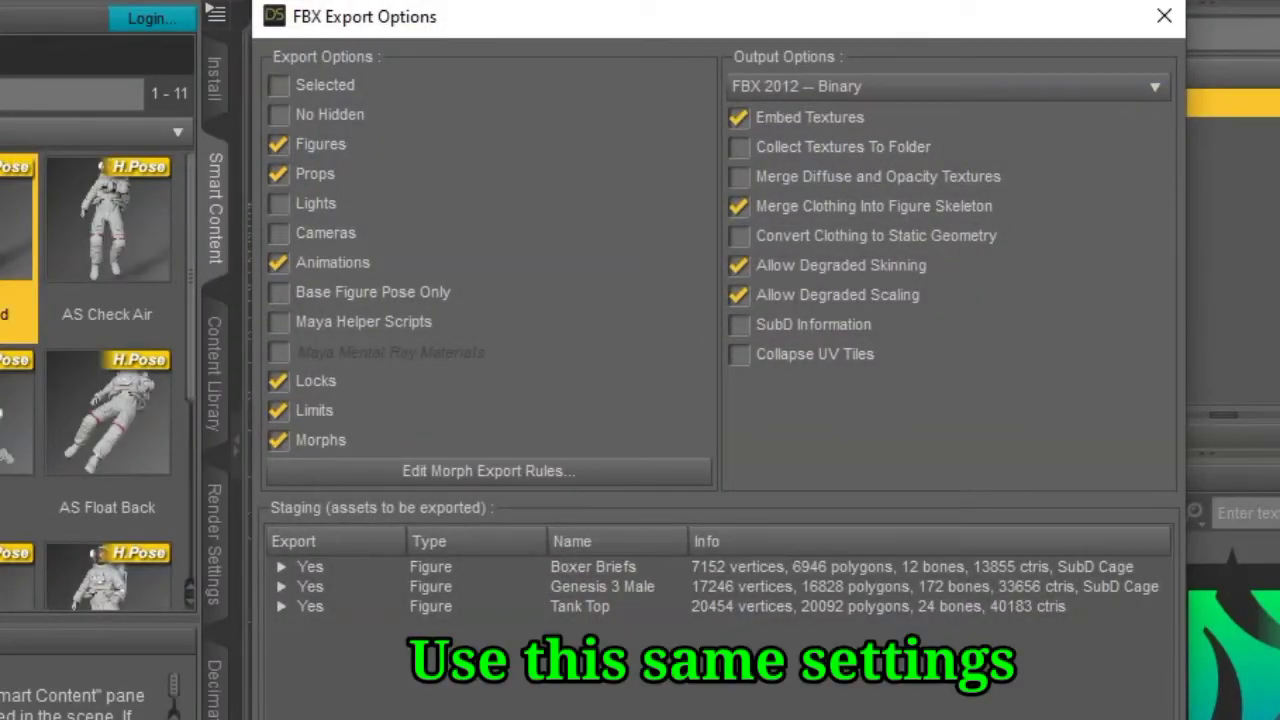
Turn off Embed Textures in the FBX export options, keep Morphs enabled, and run the export.
click(738, 118)
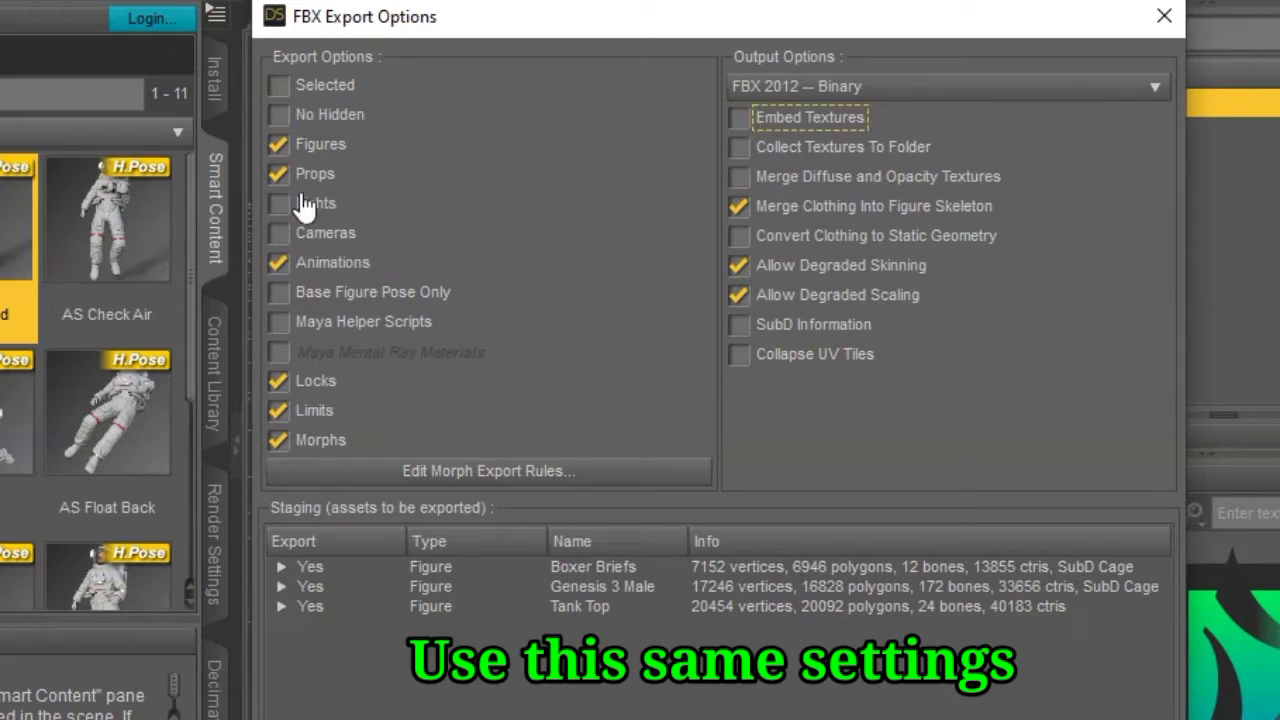
click(284, 440)
click(279, 441)
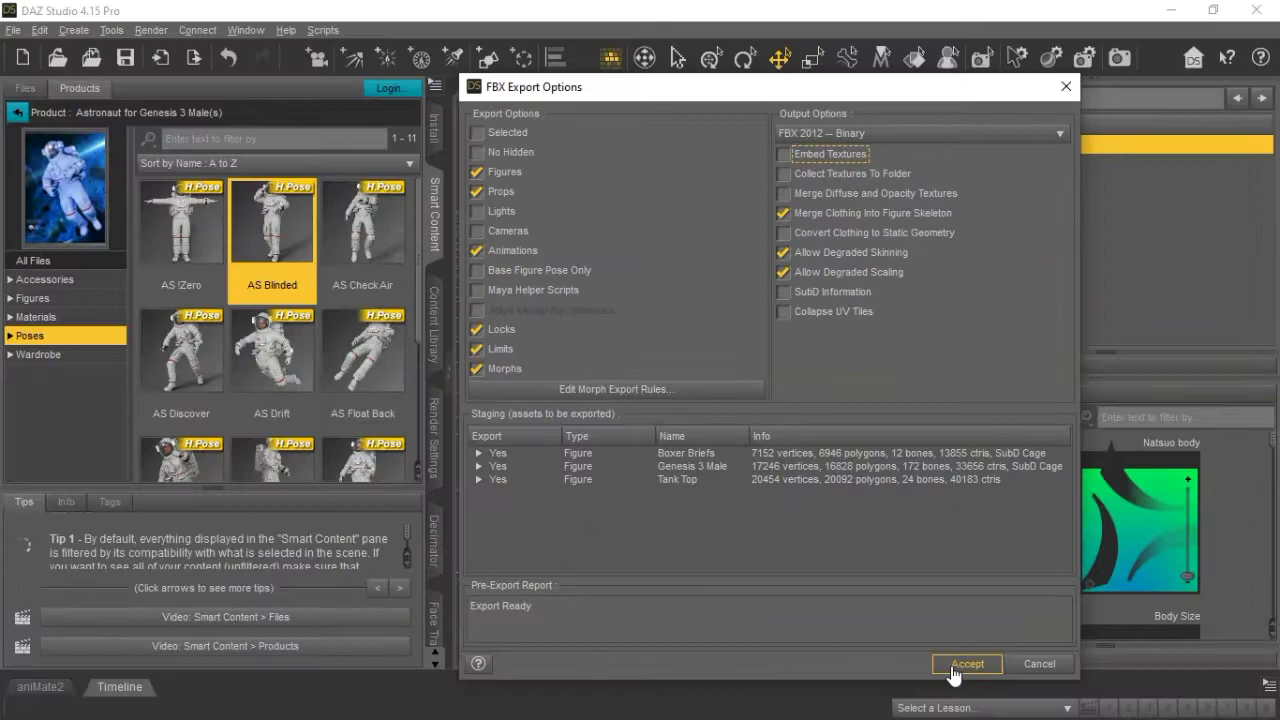
click(951, 663)
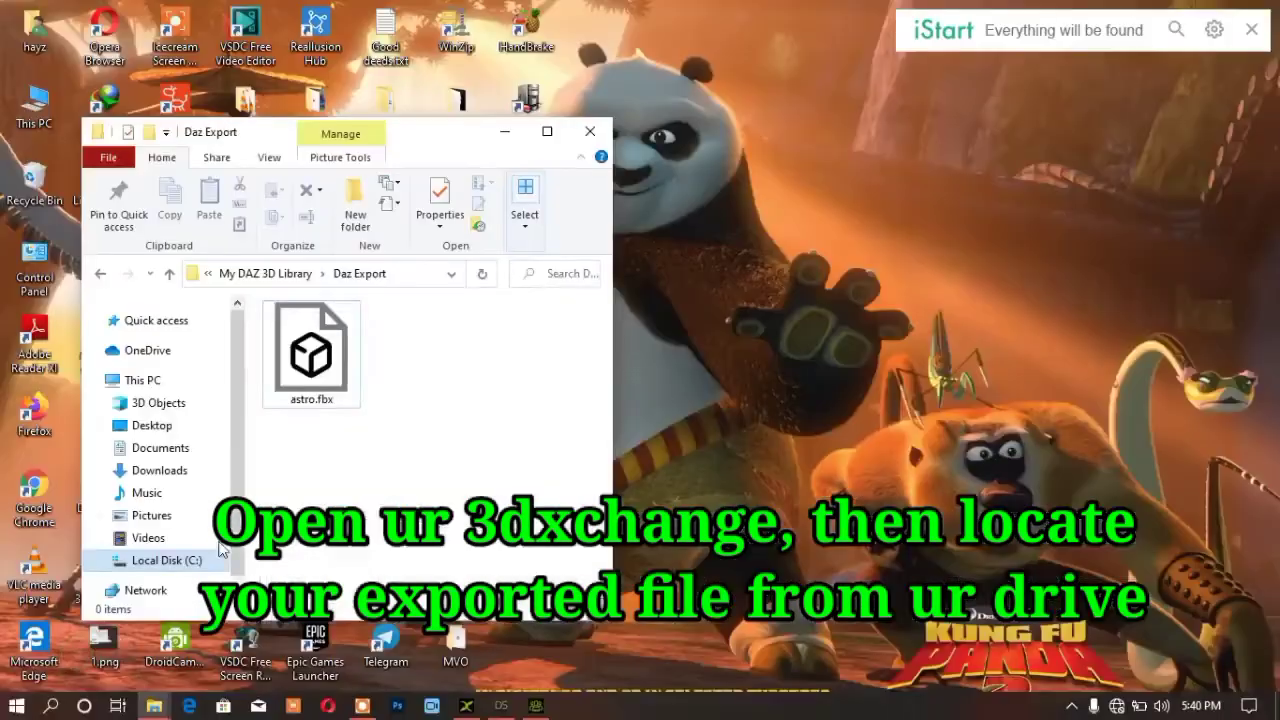
Load astro.fbx from the Daz Export folder into iClone 3DXchange 7 and accept its auto-conversion to a non-standard character.
click(309, 355)
drag(309, 355, 571, 474)
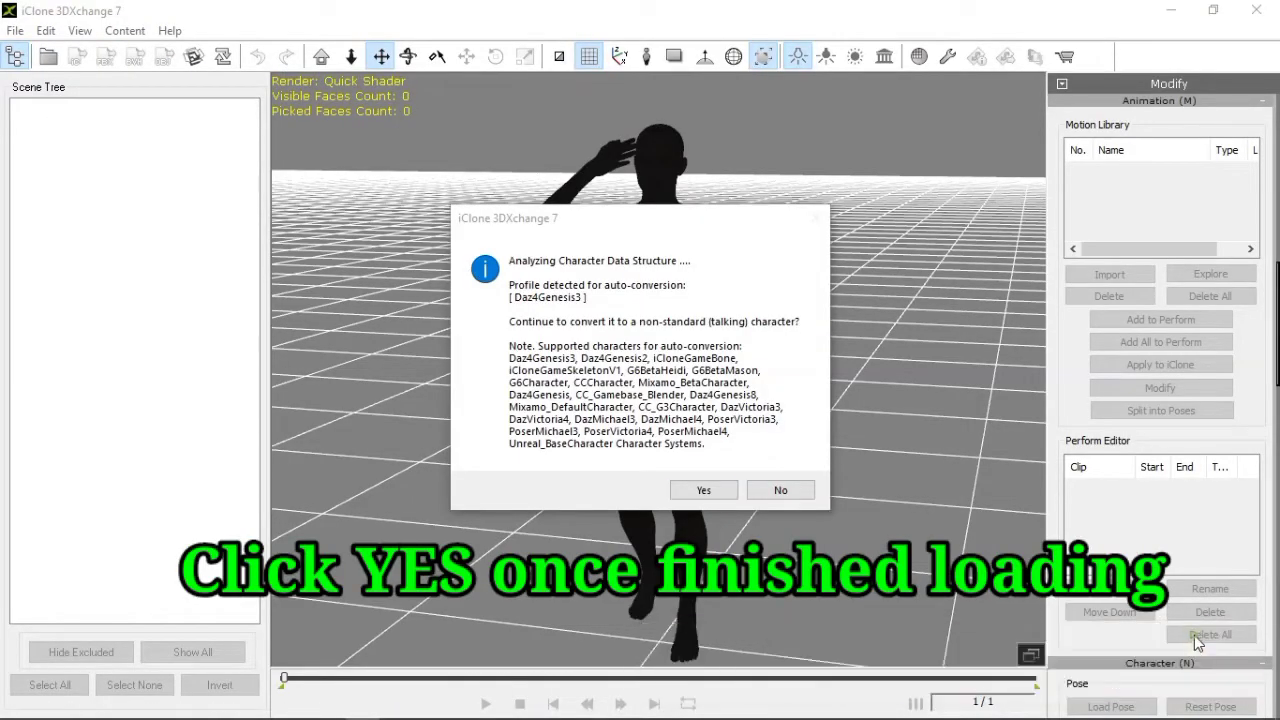
click(684, 494)
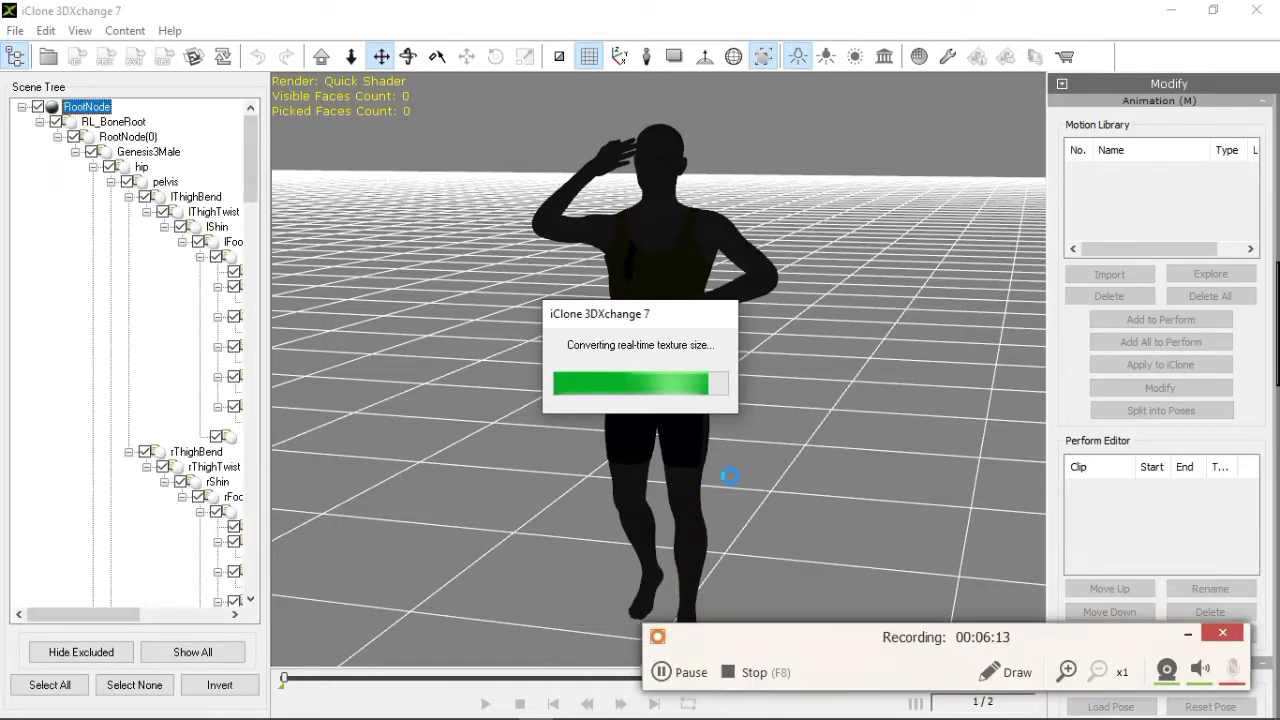
click(703, 429)
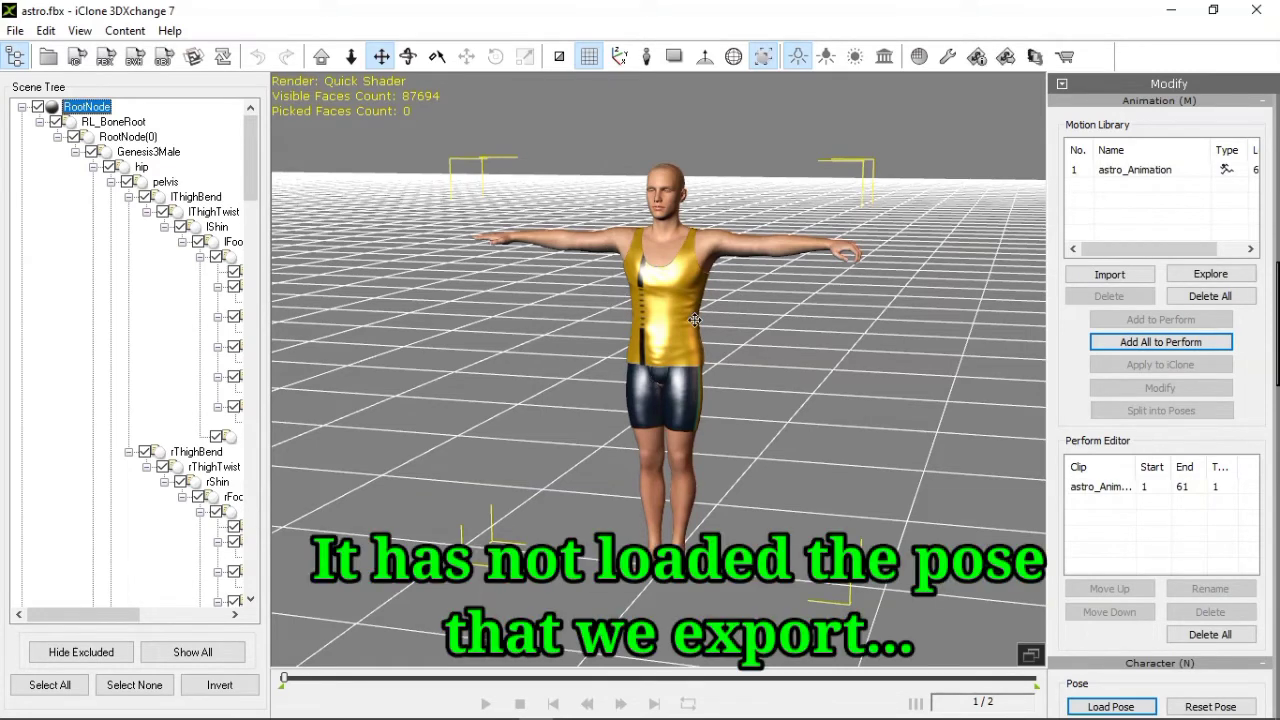
Switch to DAZ Studio to compare the figure's original pose, and return to iClone 3DXchange 7.
mouse_move(536, 712)
click(465, 706)
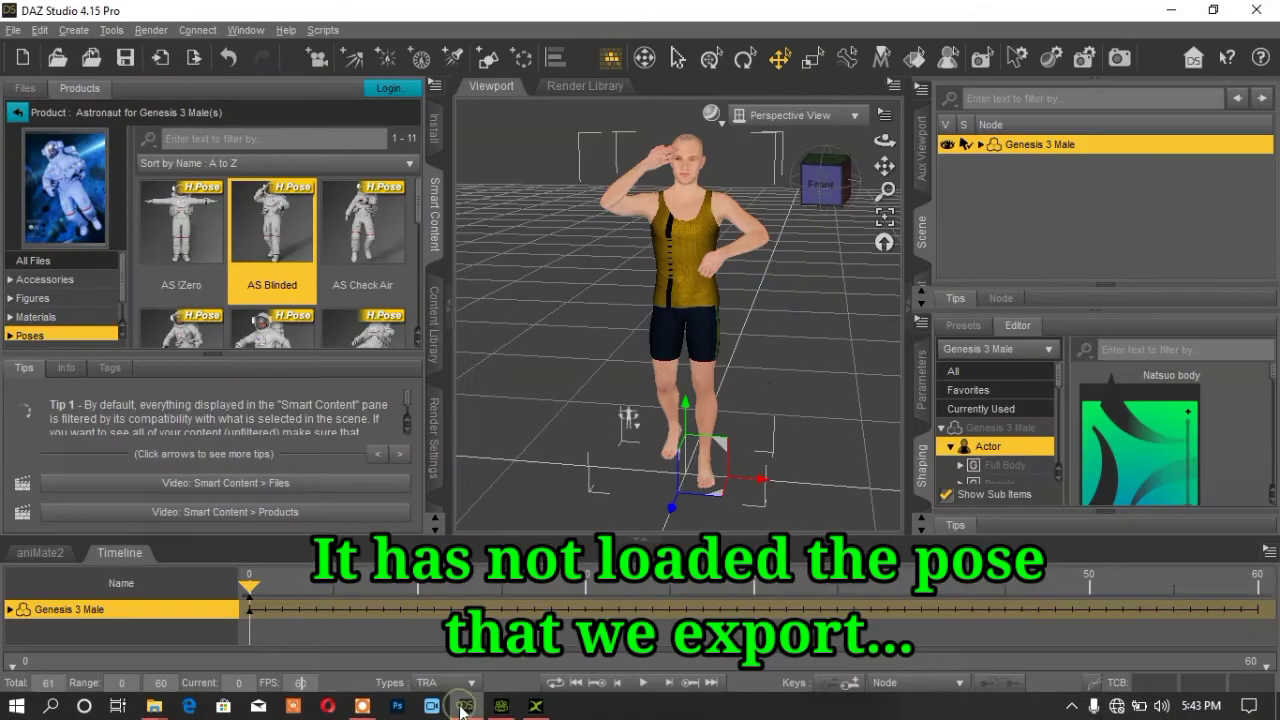
click(536, 706)
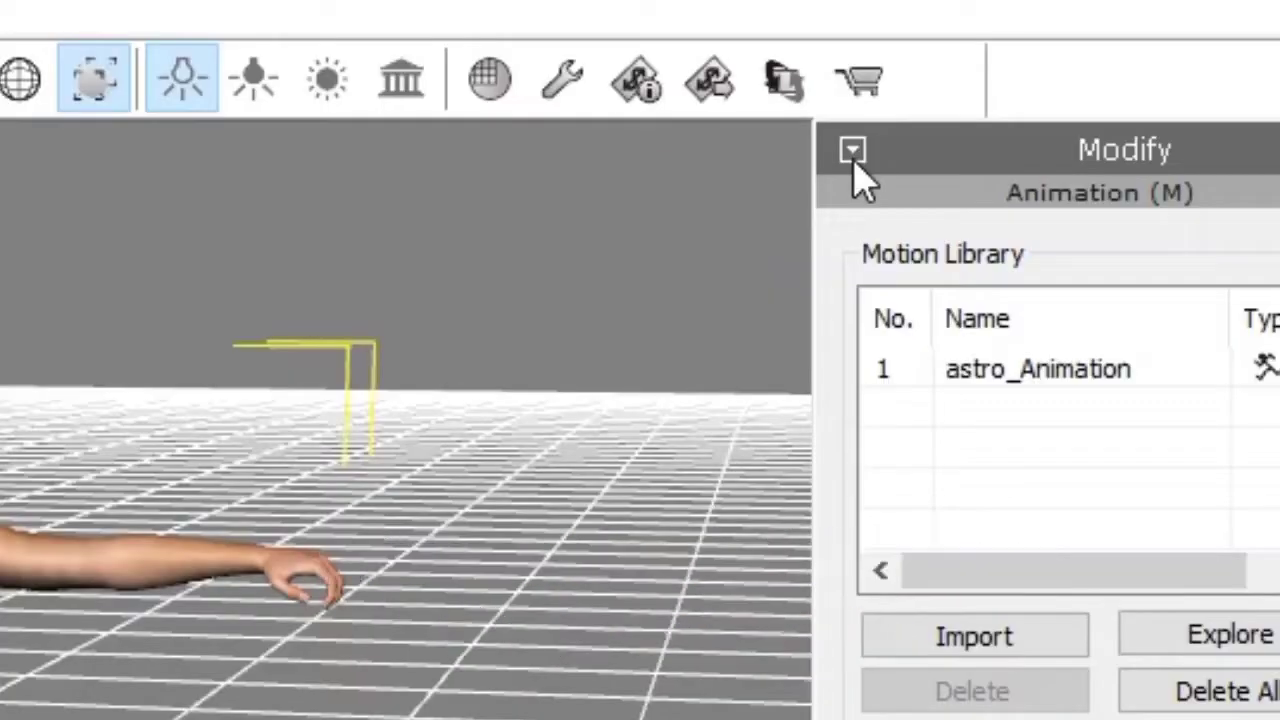
Bring up the Animation settings and apply the astro_Animation motion from the Motion Library to the character.
click(1062, 84)
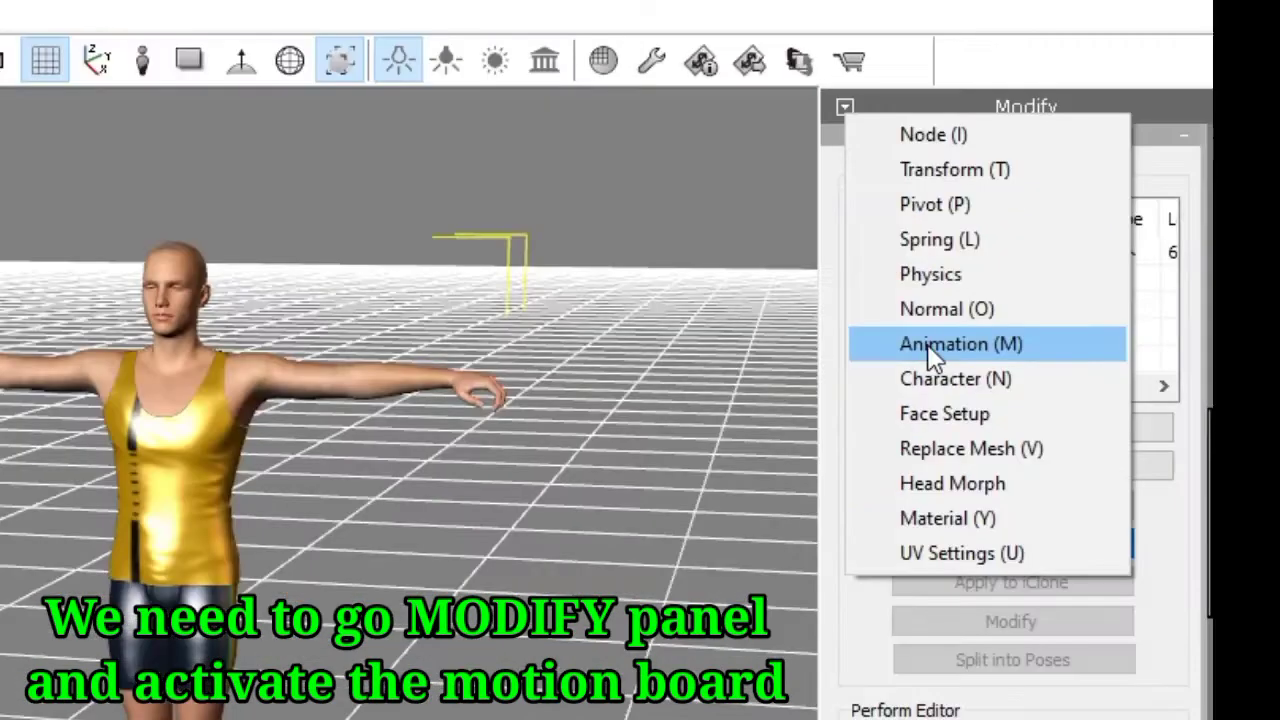
click(930, 348)
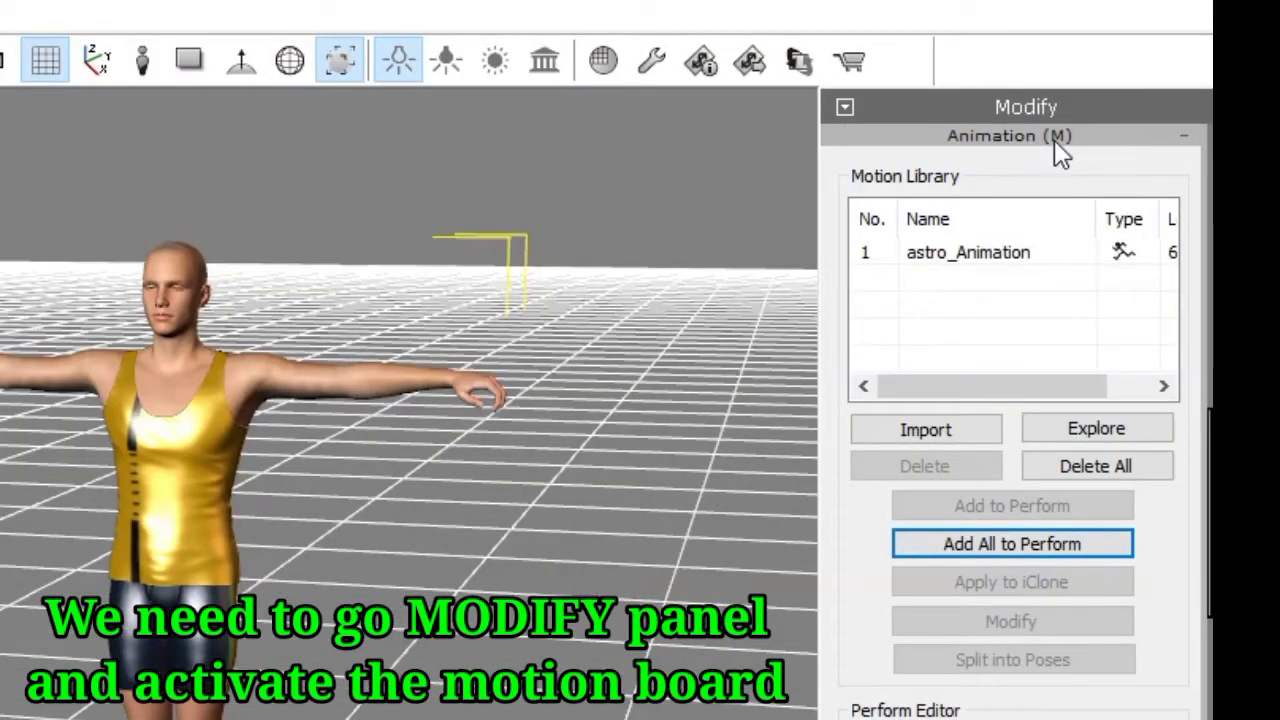
click(945, 256)
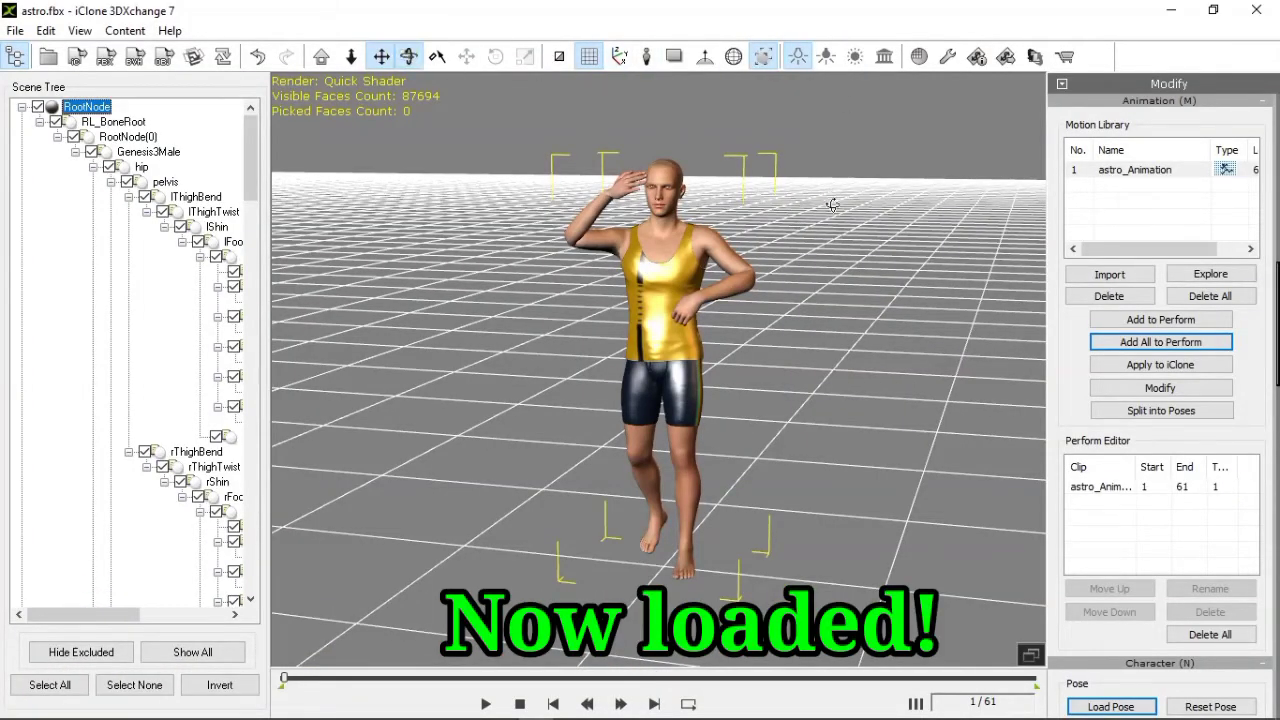
drag(832, 205, 997, 212)
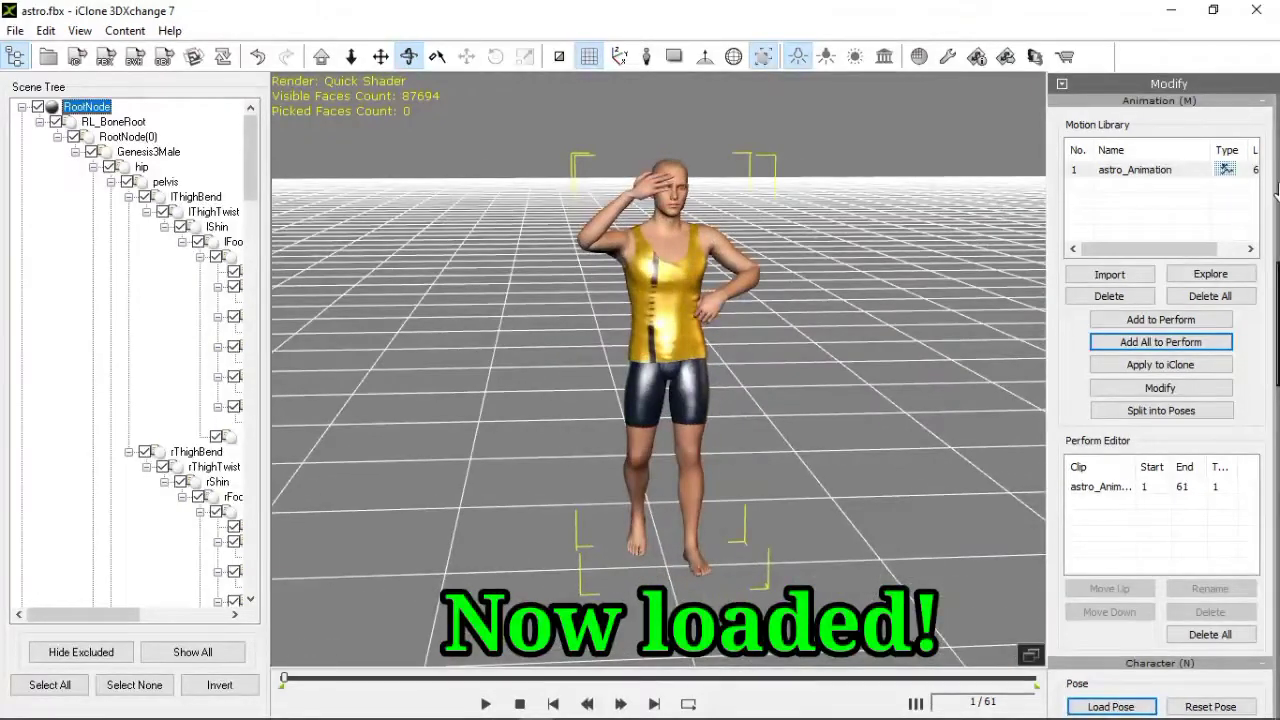
Export the character's motion as an rlMotion file named astro_Animation for iClone 7, with geometry export off.
click(1123, 489)
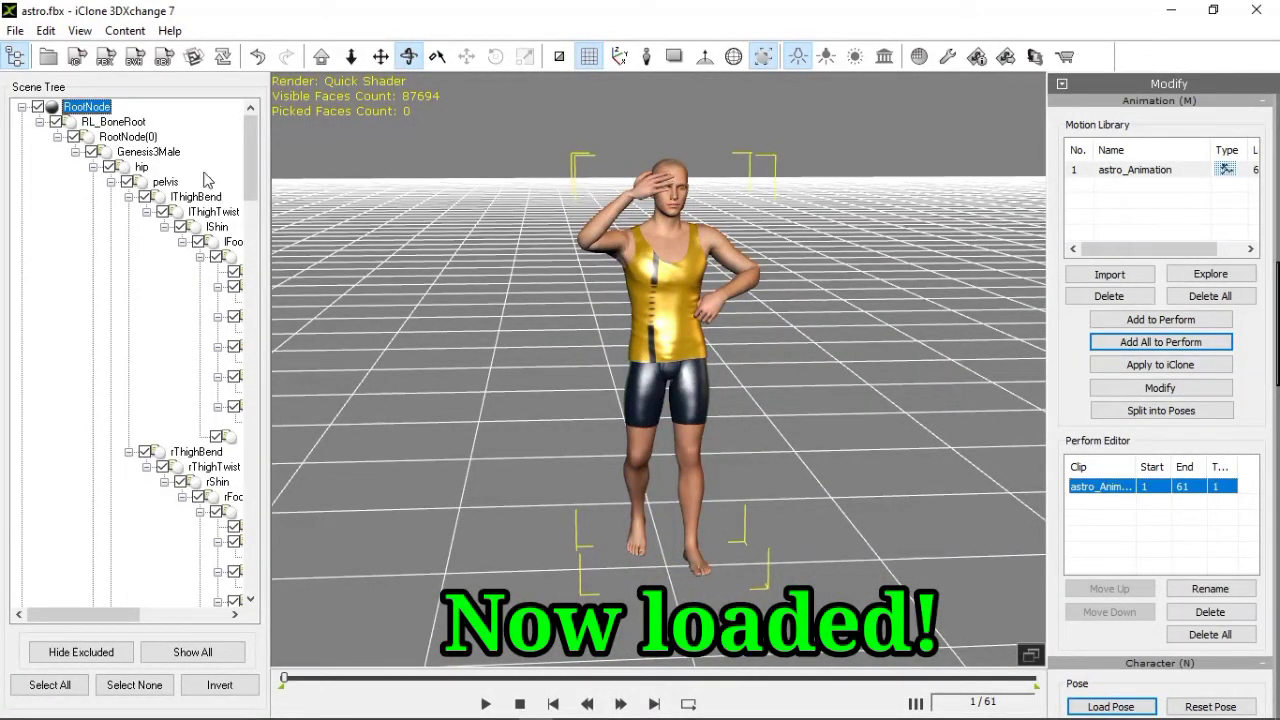
click(78, 58)
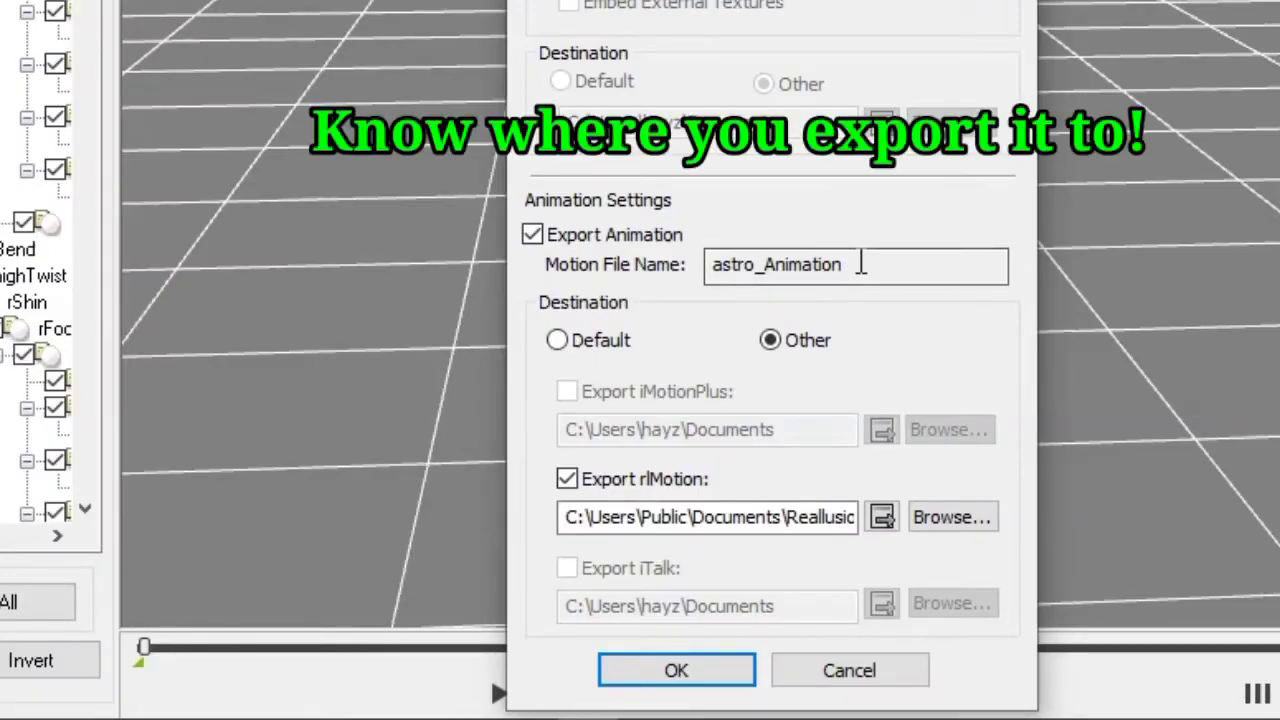
double_click(766, 265)
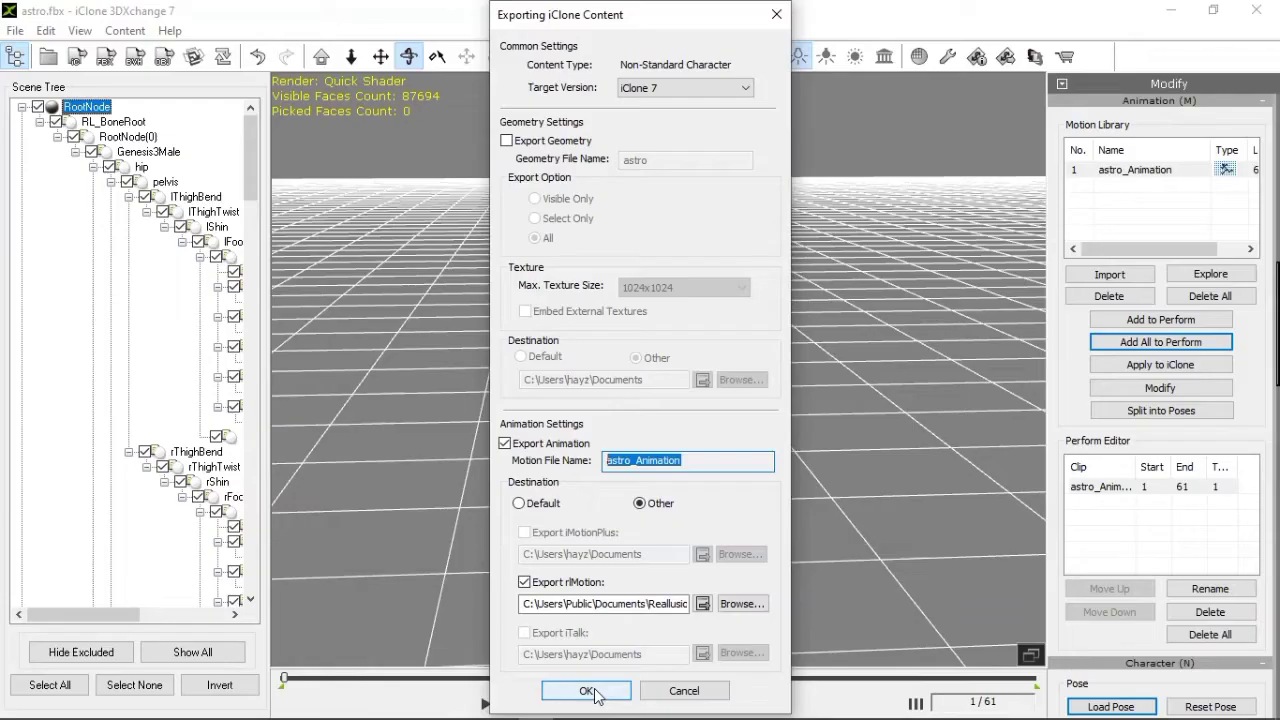
click(676, 670)
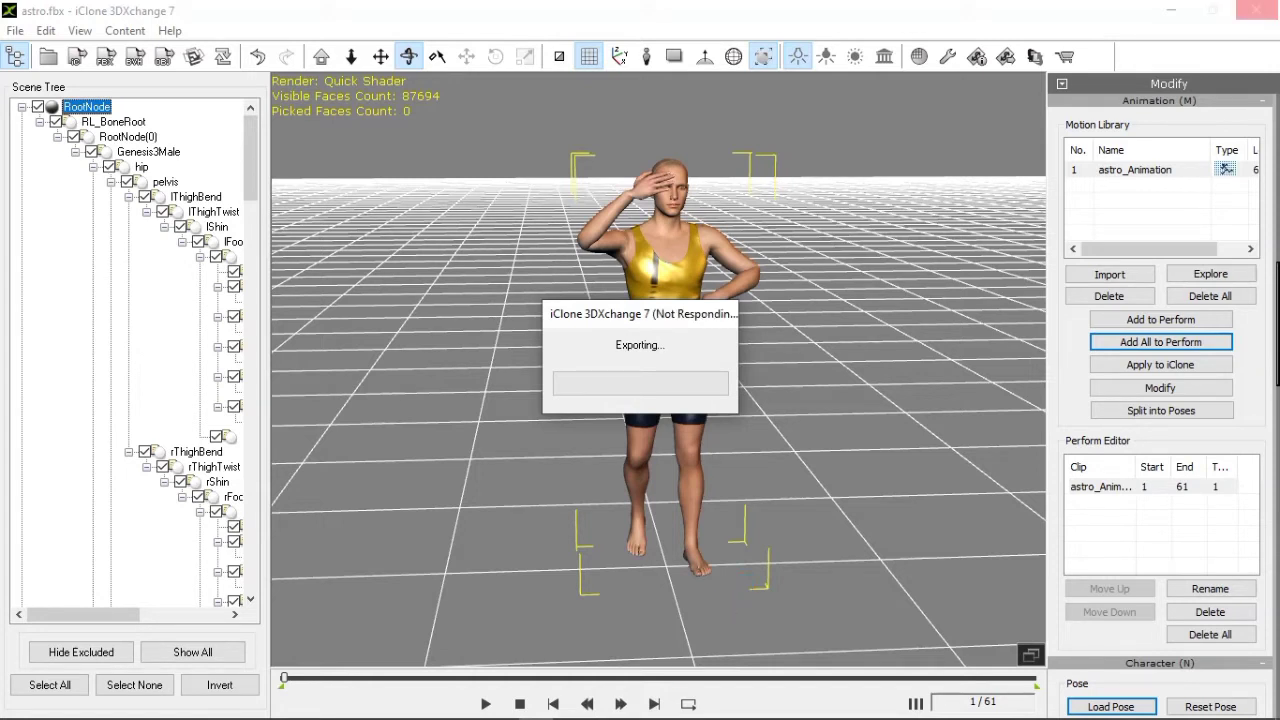
click(362, 705)
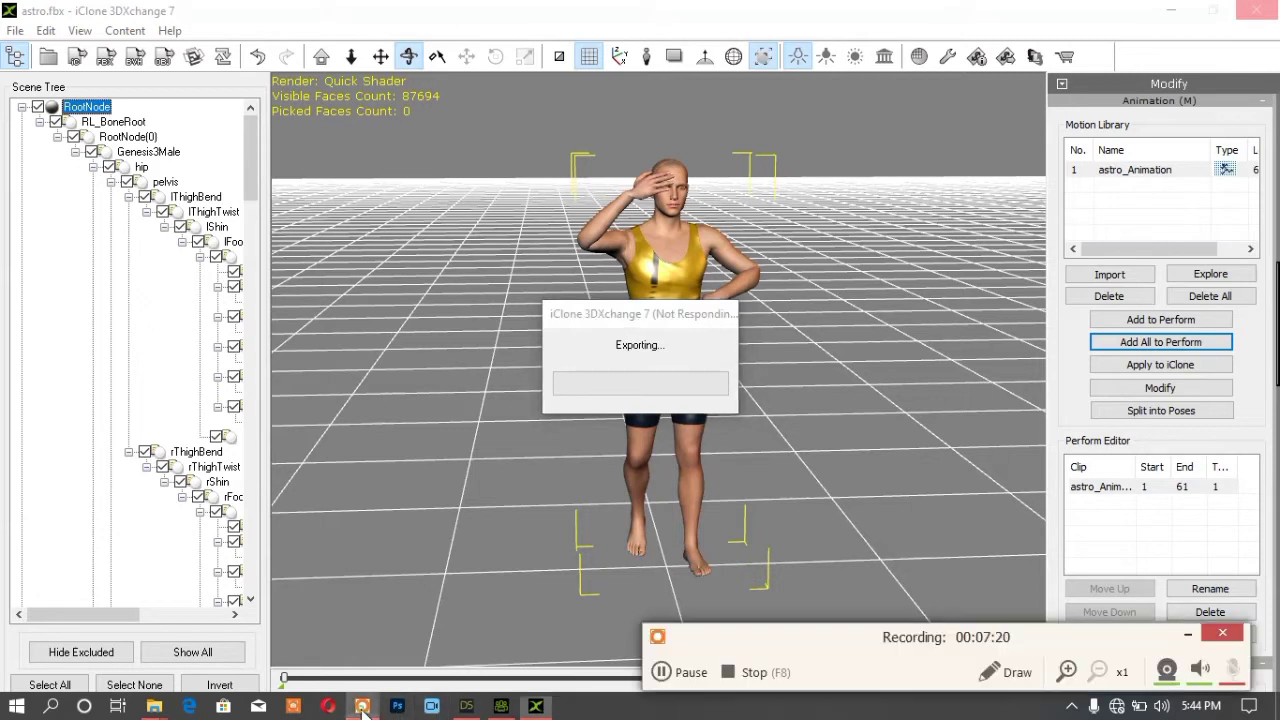
click(661, 672)
click(661, 672)
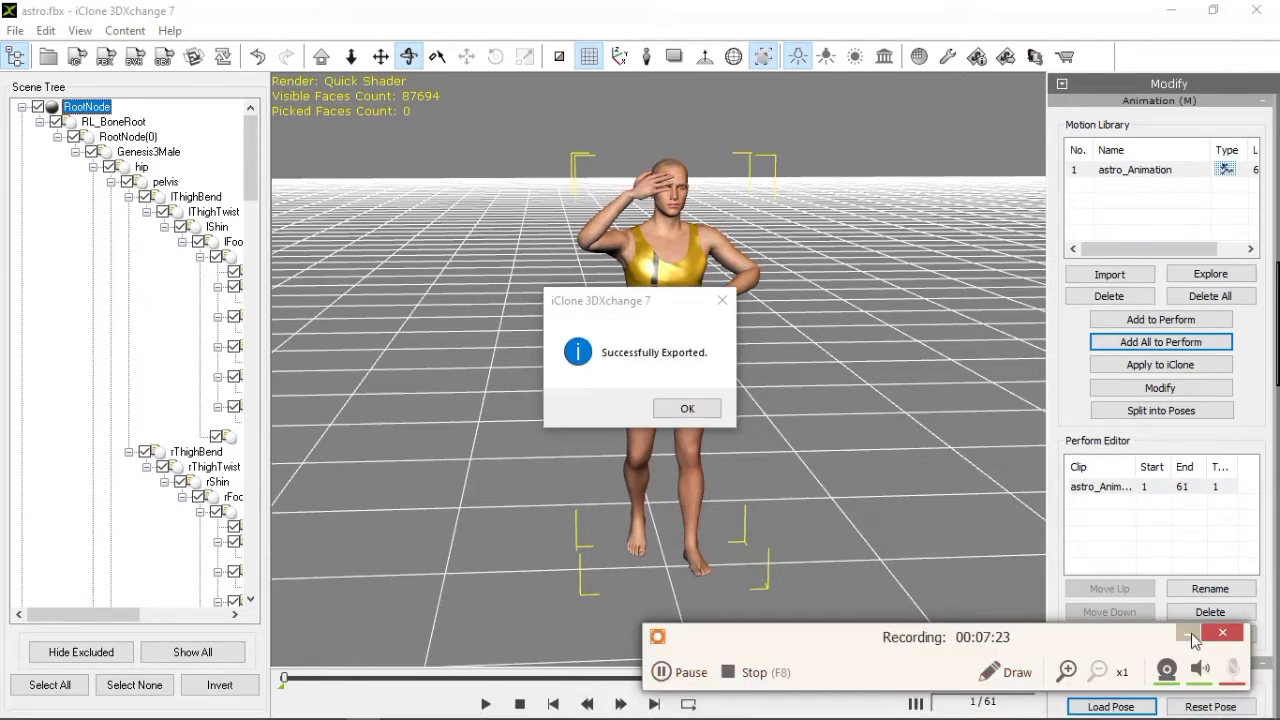
click(1189, 634)
click(687, 408)
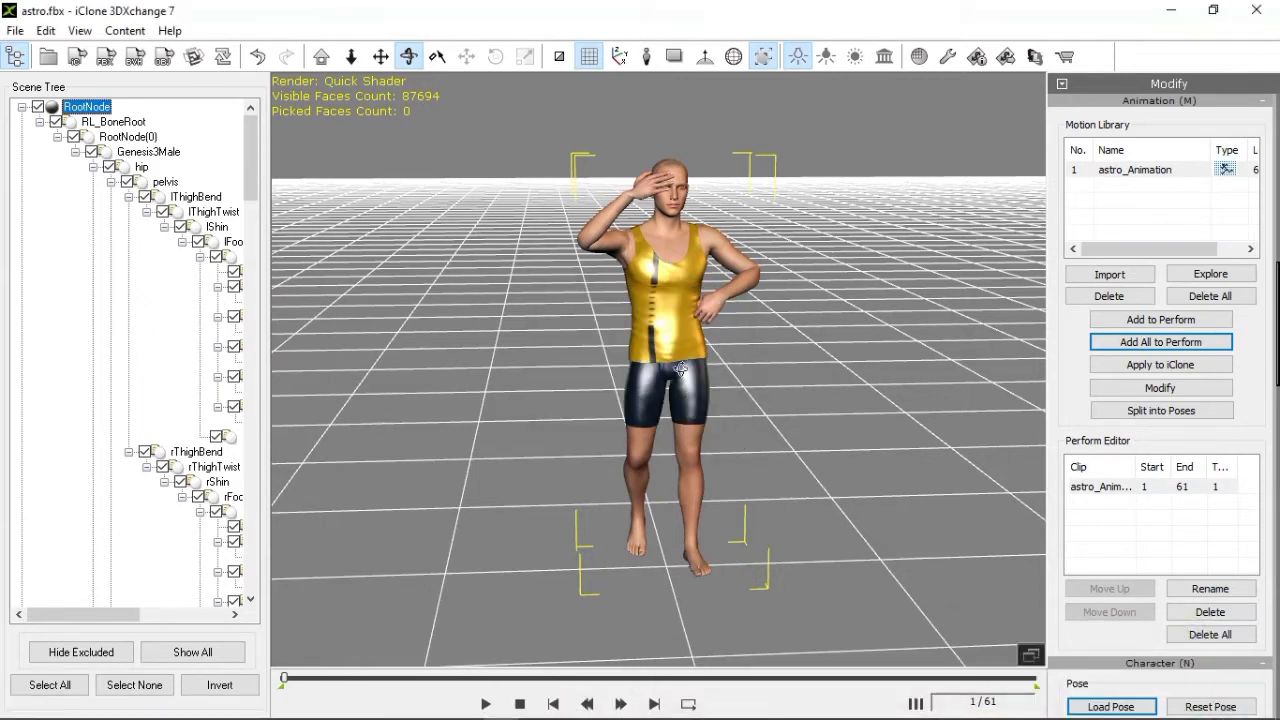
Open the Daz motion folder, select the exported astro_Animation.rlMotion file, and move the folder window aside.
mouse_move(154, 718)
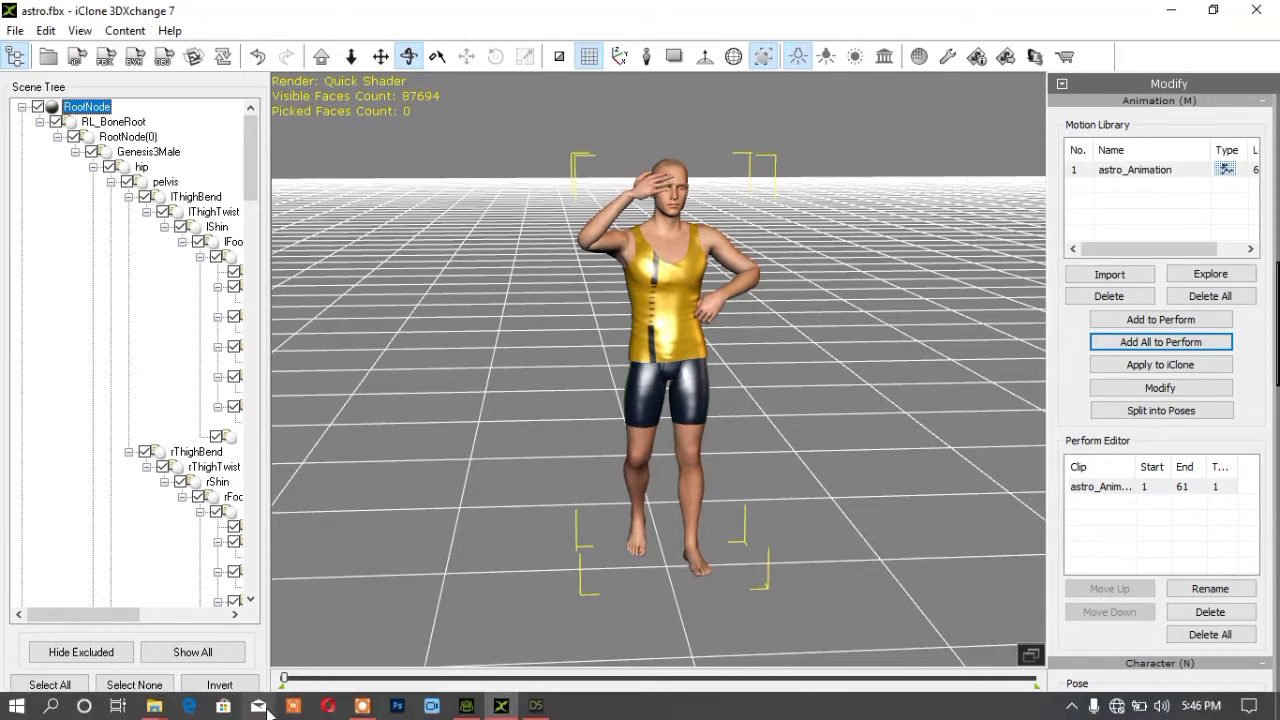
mouse_move(176, 655)
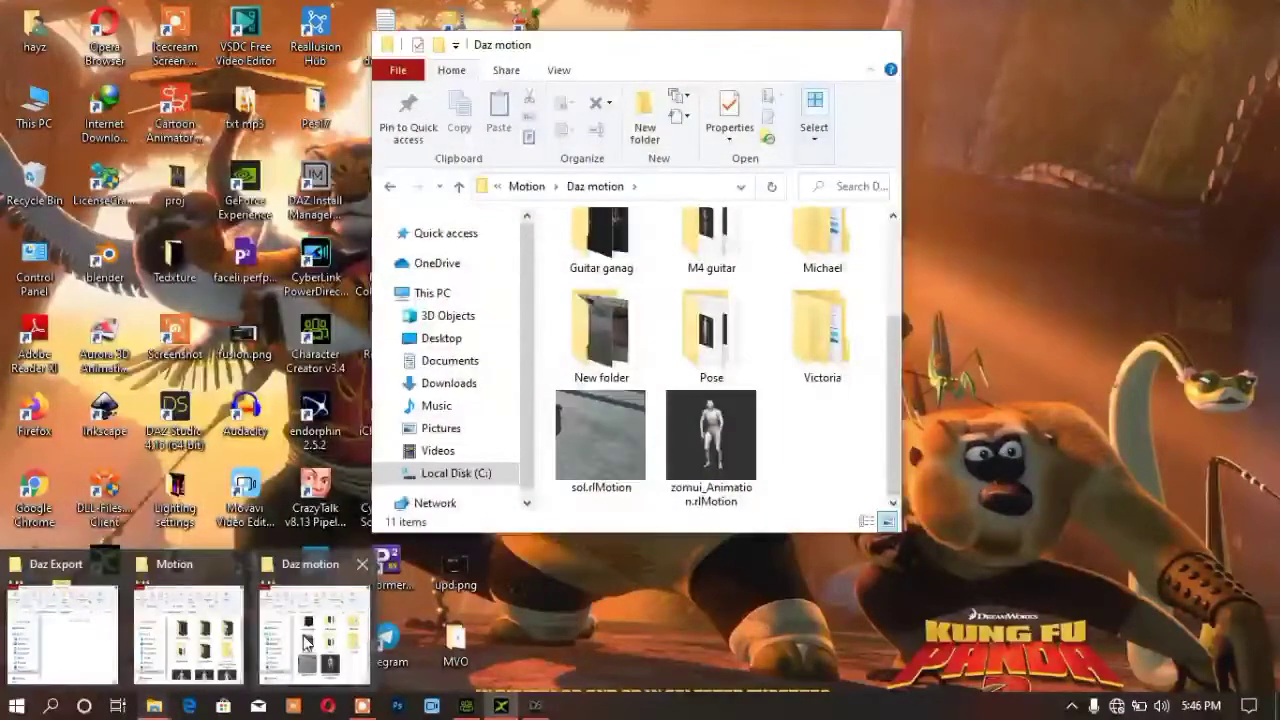
click(314, 630)
click(598, 448)
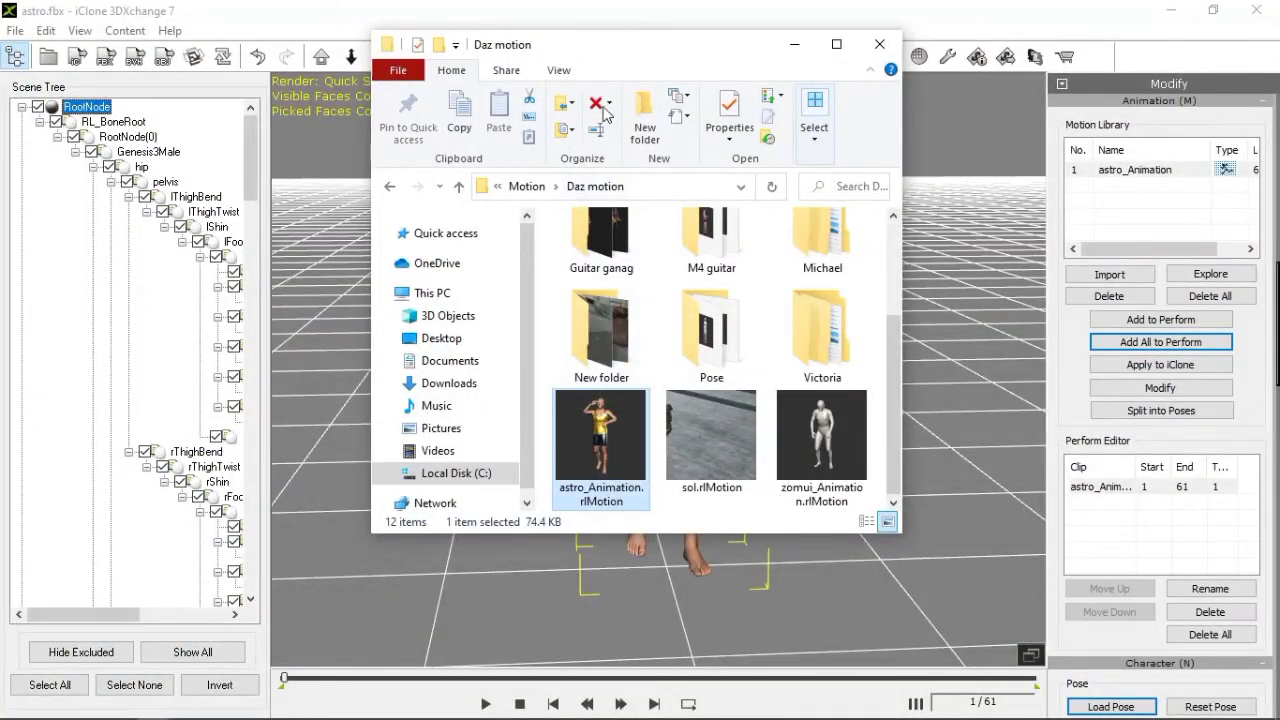
drag(628, 48, 392, 73)
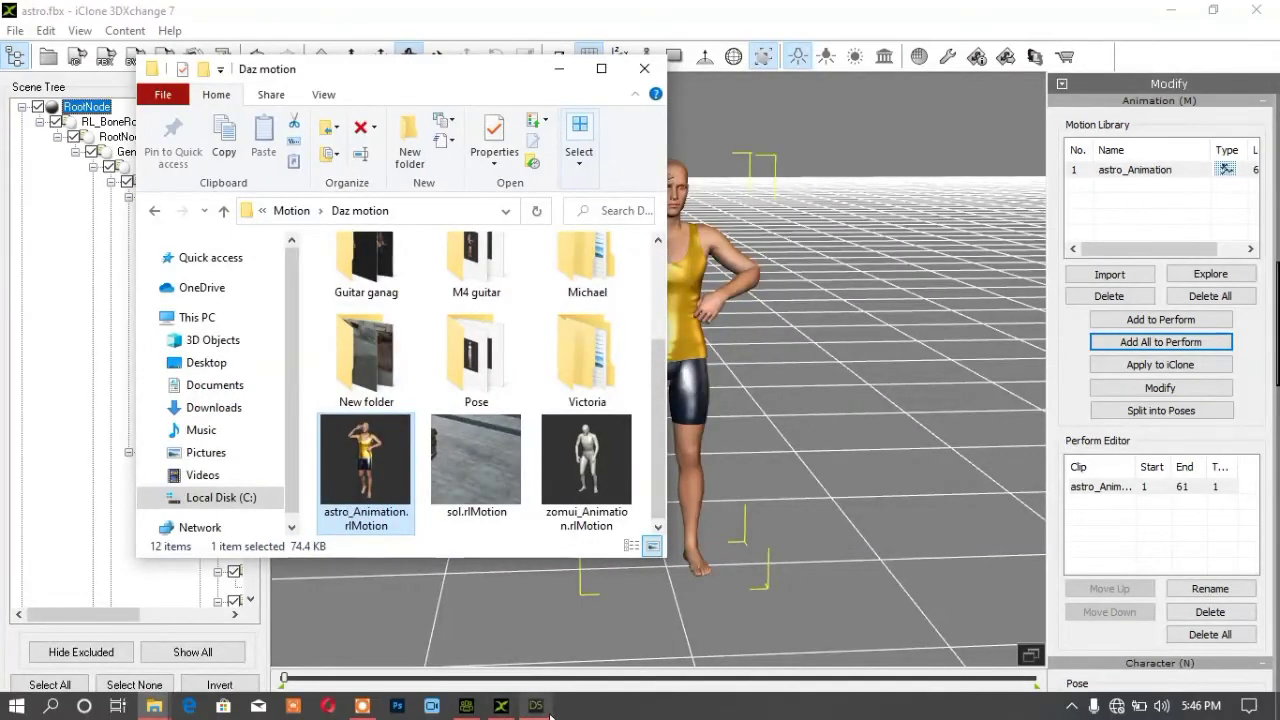
Switch to Character Creator 3 and apply astro_Animation.rlMotion from the Daz motion folder to the female character.
click(465, 707)
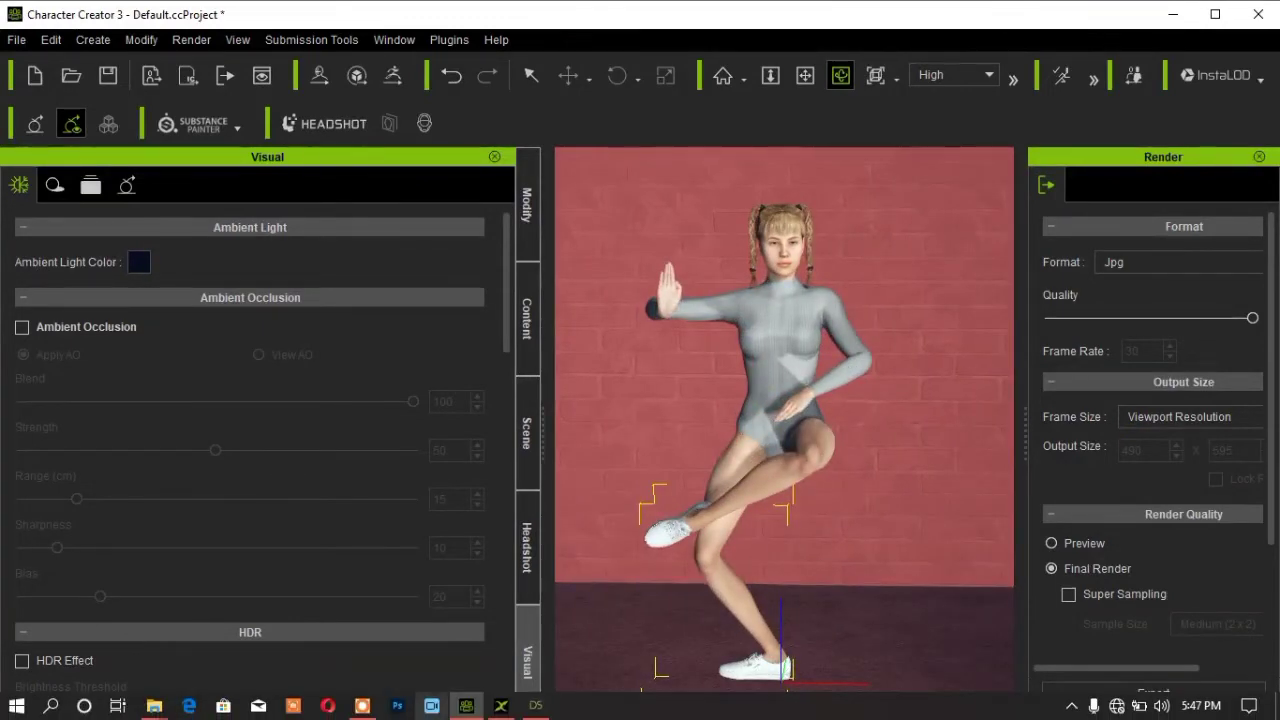
mouse_move(154, 706)
click(315, 632)
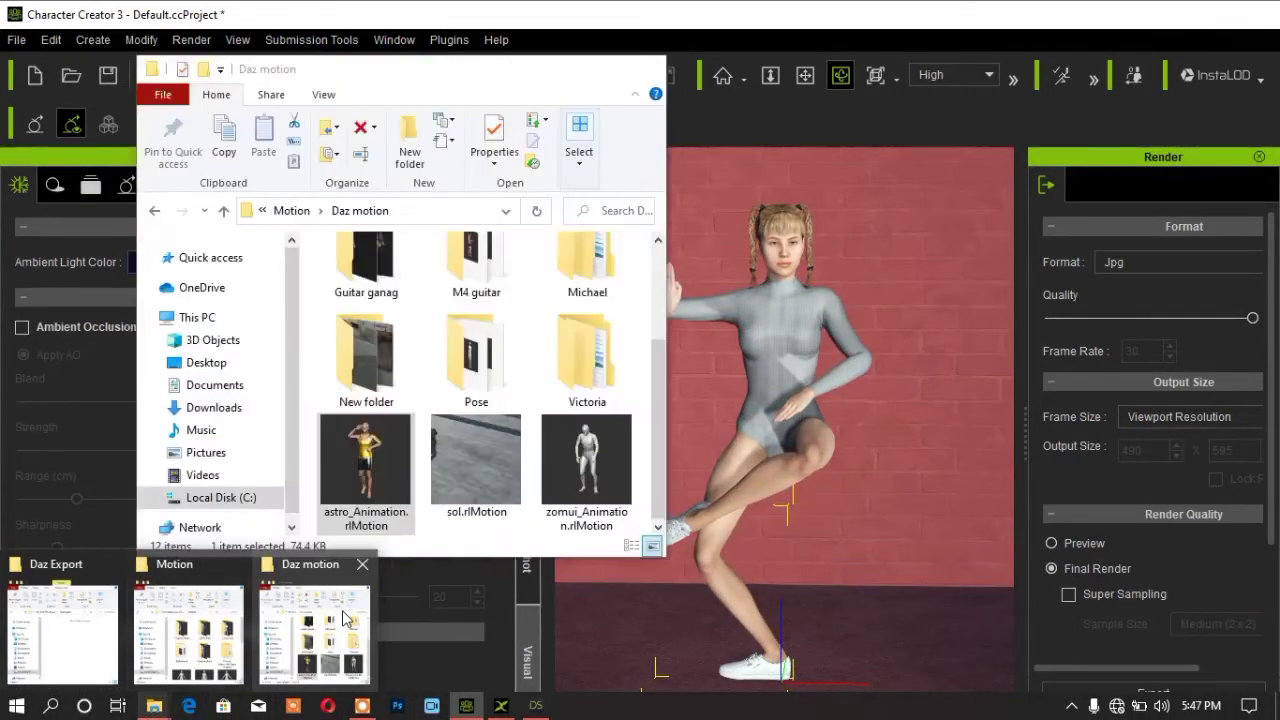
click(368, 466)
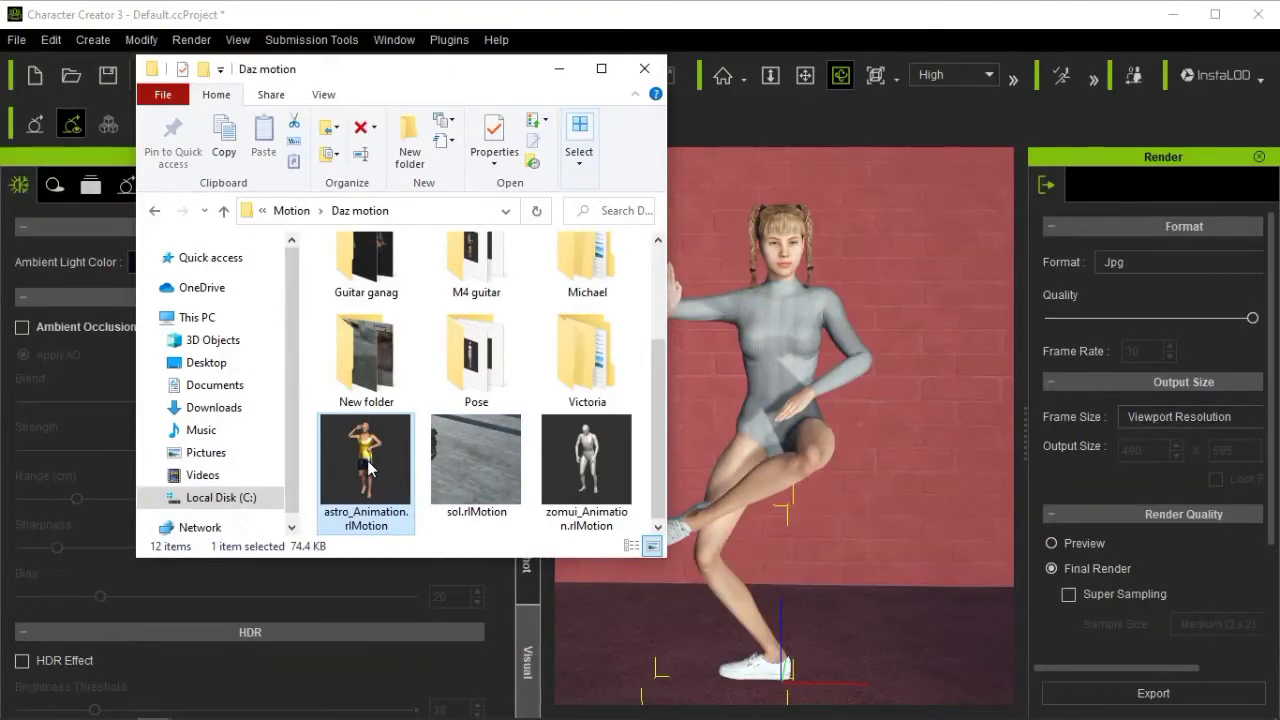
drag(368, 468, 747, 353)
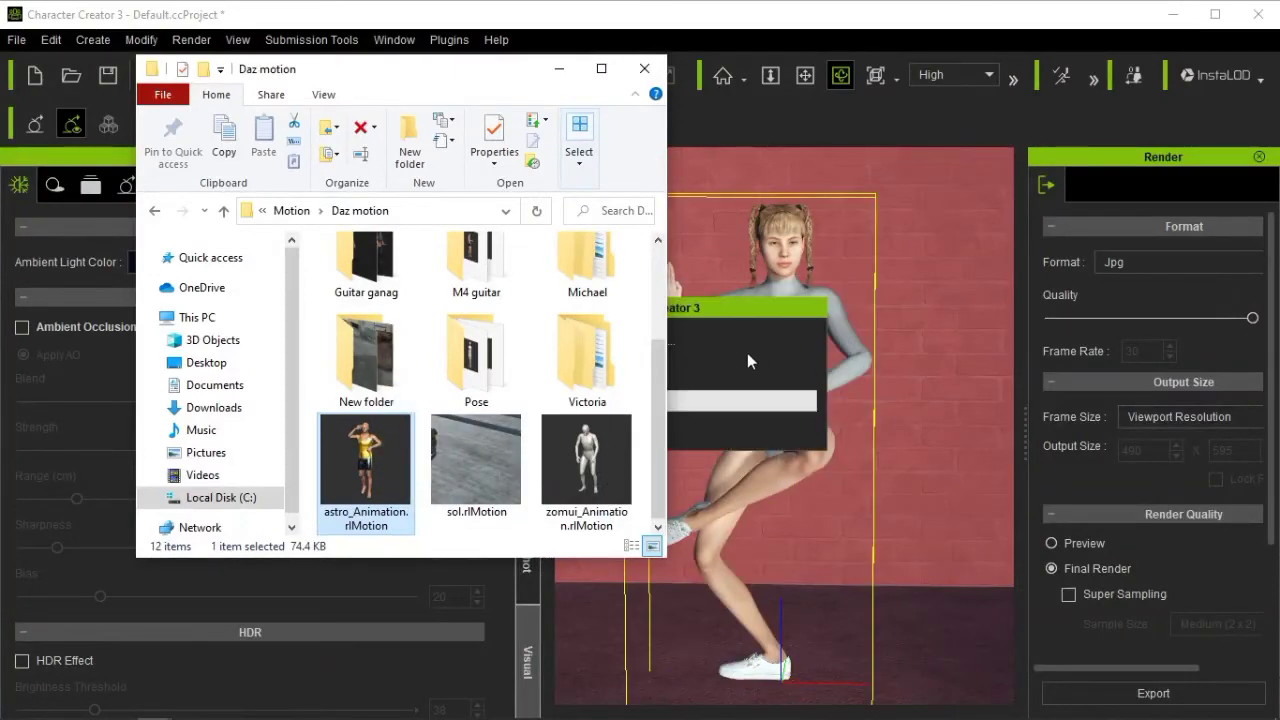
click(559, 70)
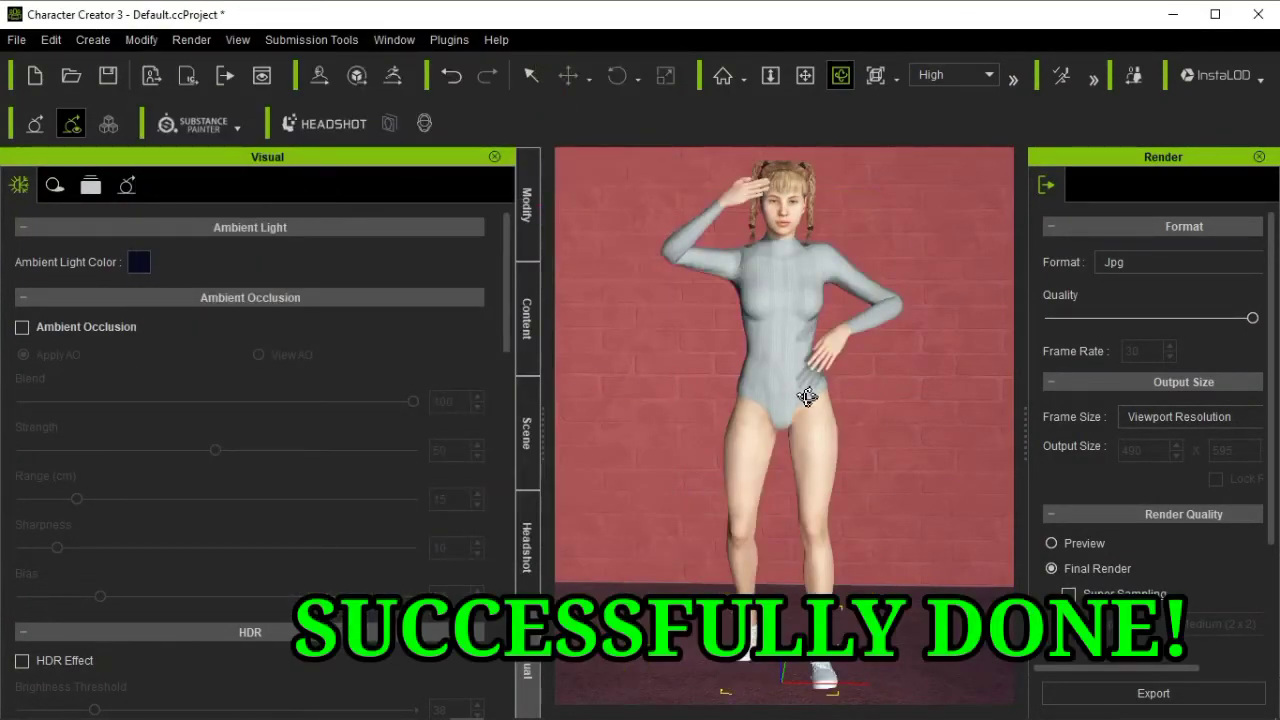
right_drag(634, 400, 771, 413)
drag(771, 413, 863, 386)
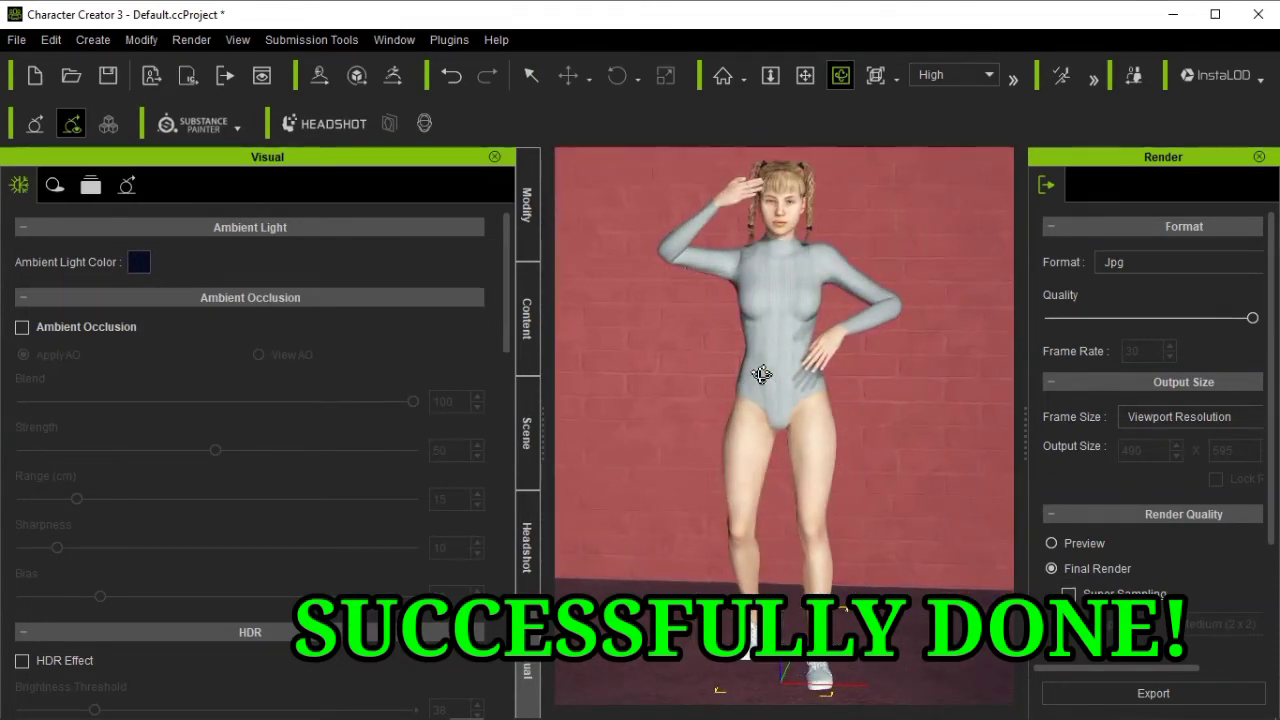
Try moving the character's right hand in Edit Pose with Body Part keying mode, undo the move, and close the pose editor.
click(524, 215)
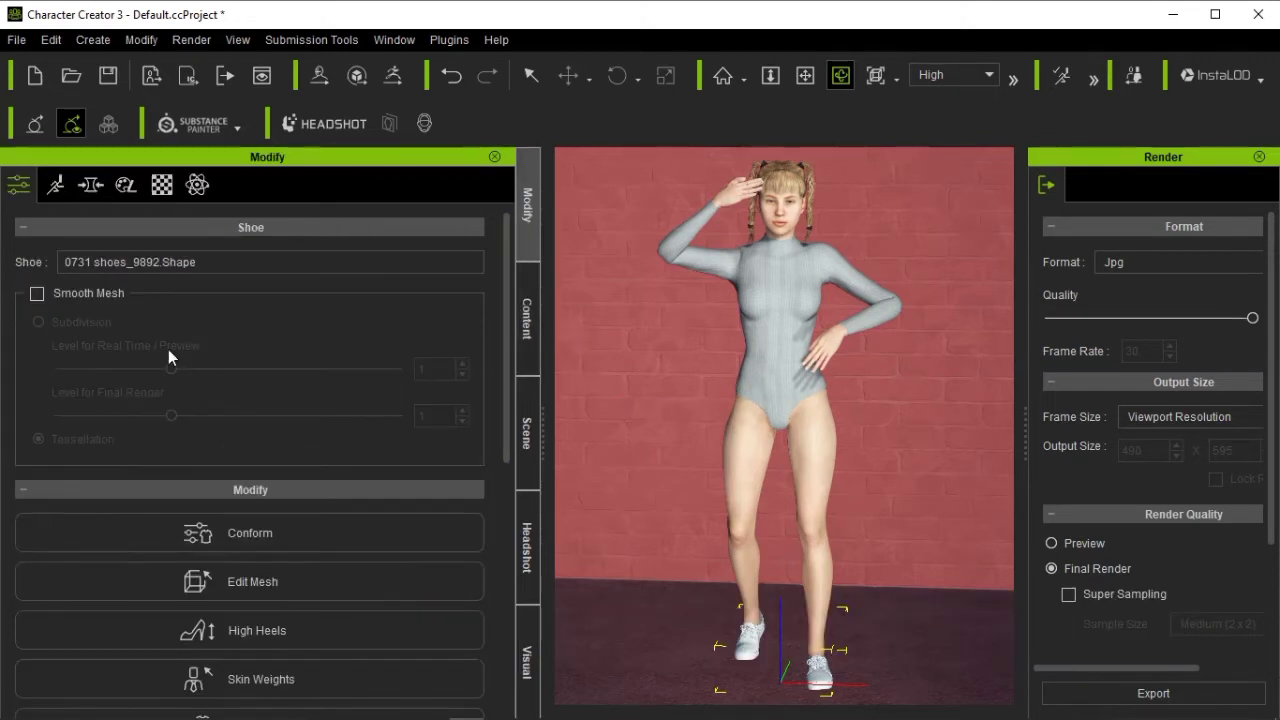
click(91, 185)
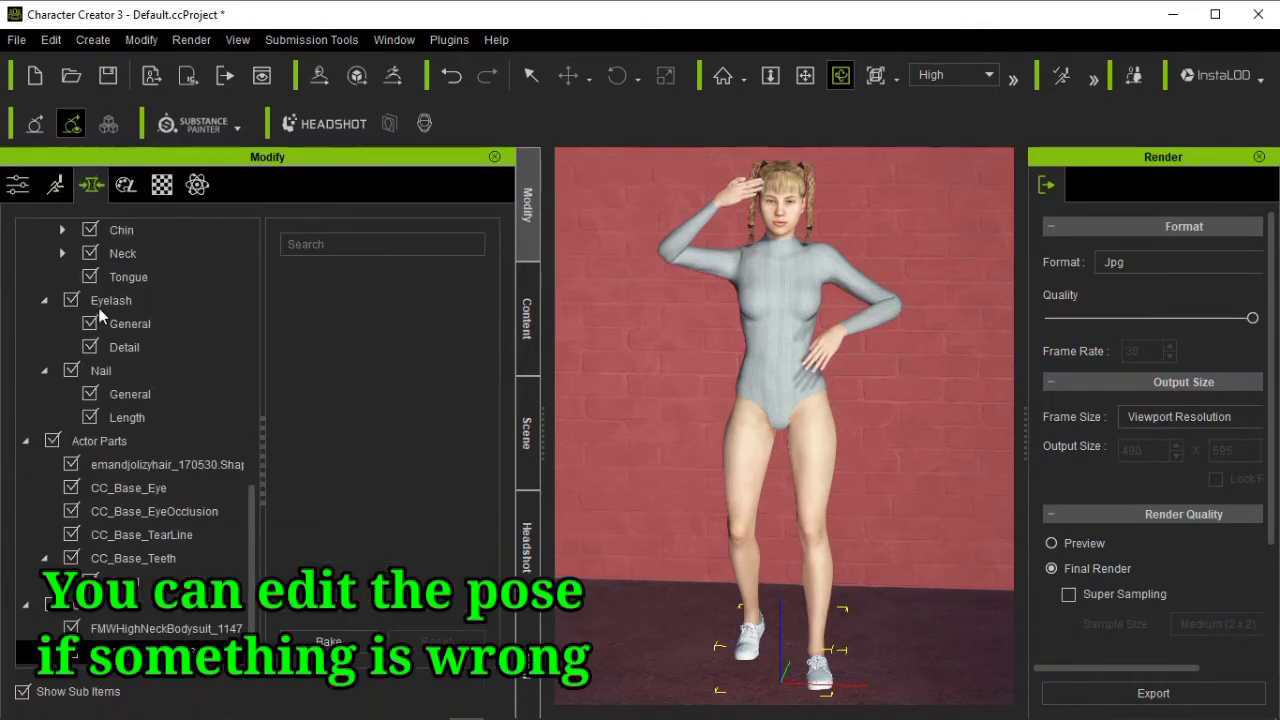
click(65, 190)
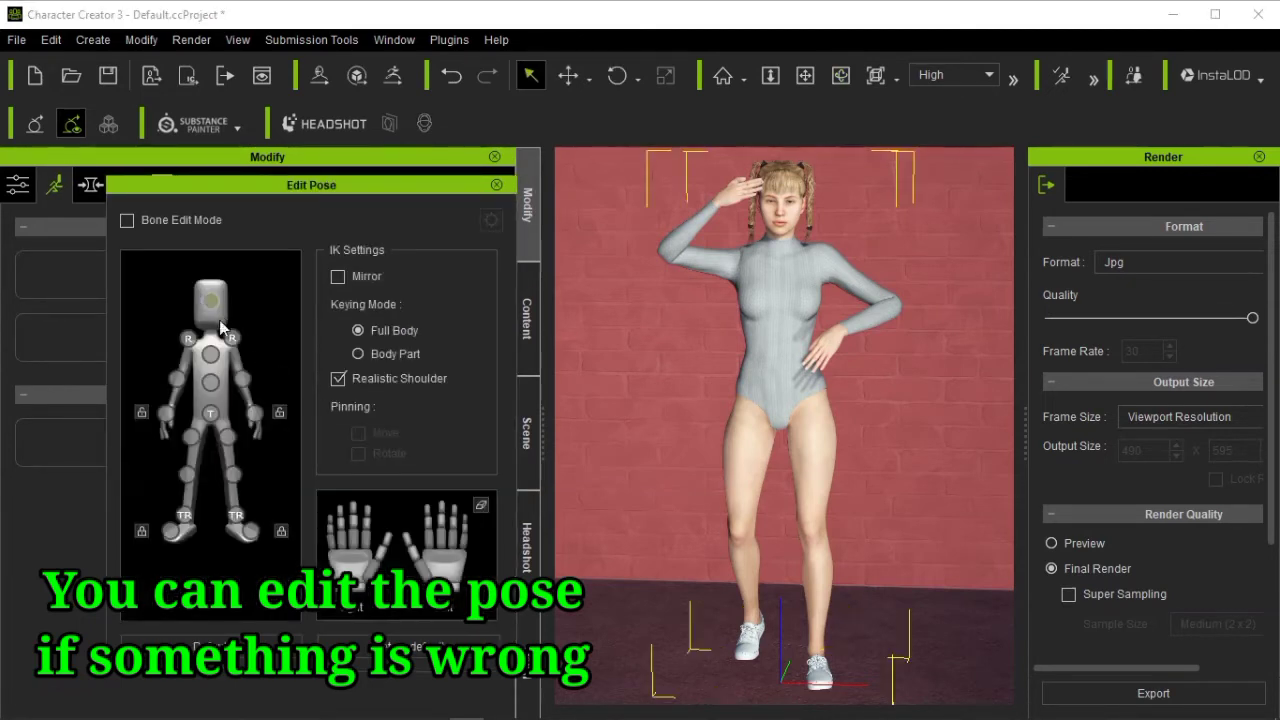
click(360, 353)
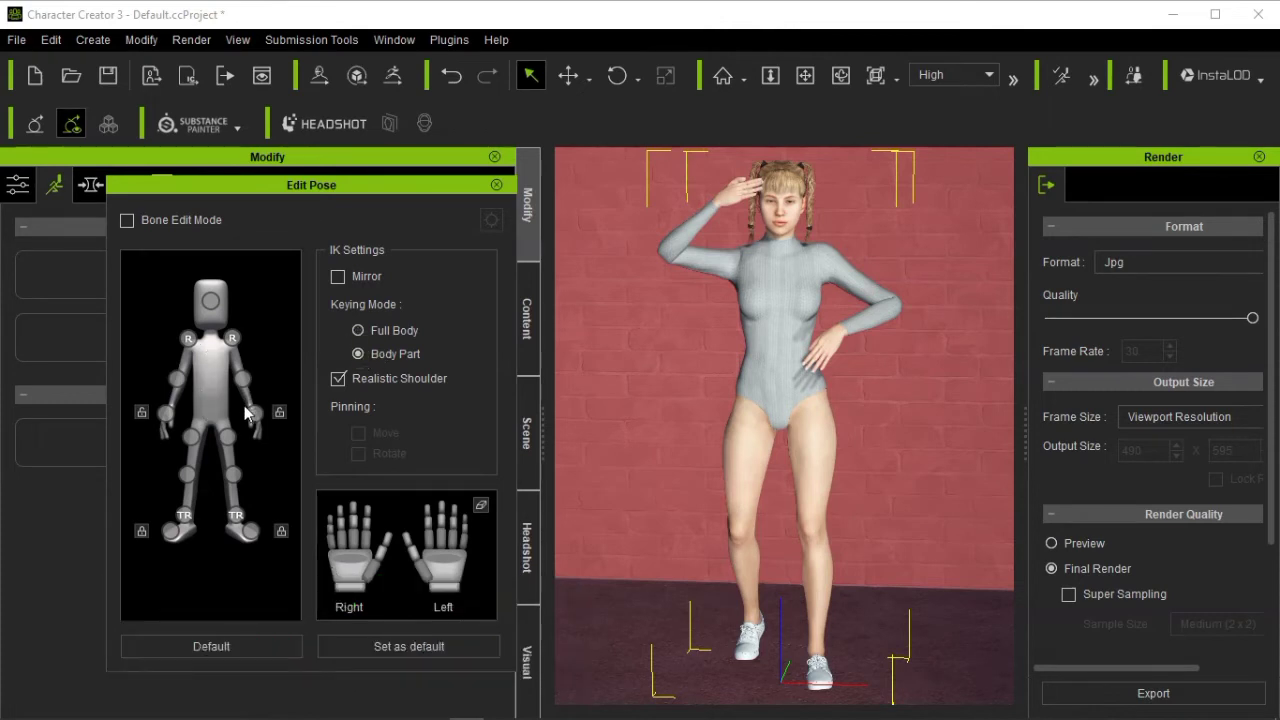
click(253, 411)
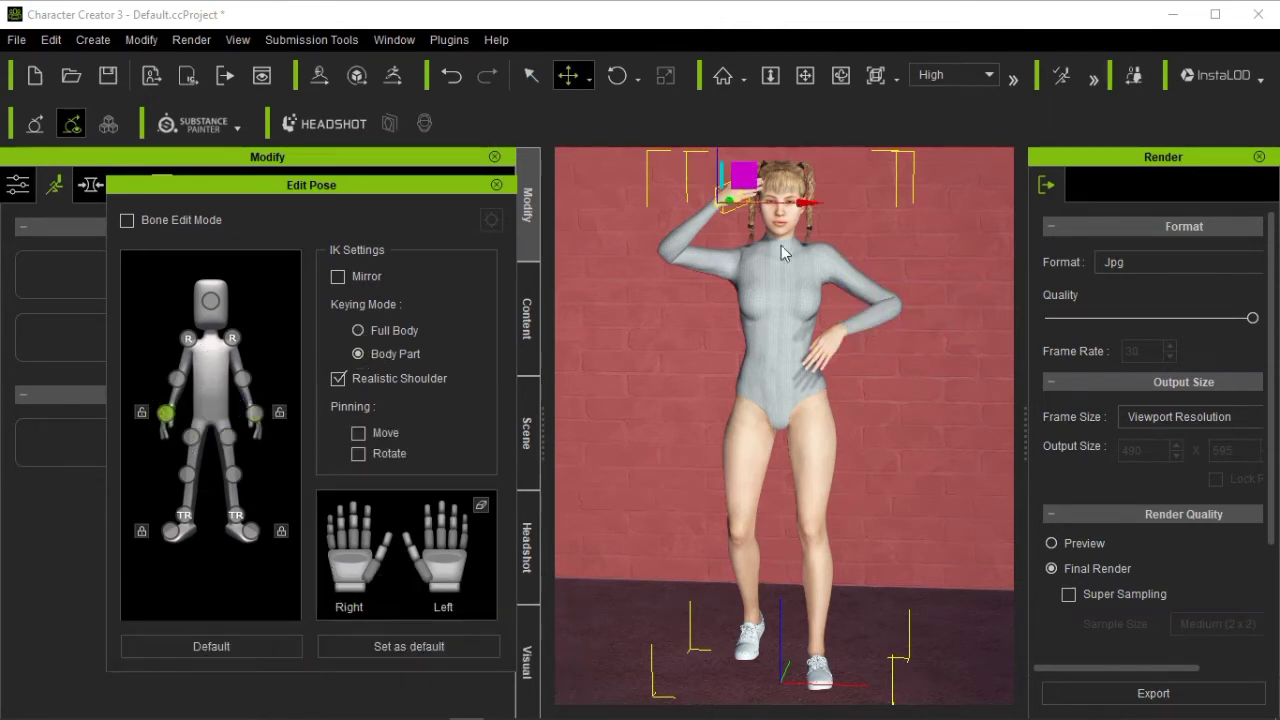
drag(748, 206, 708, 240)
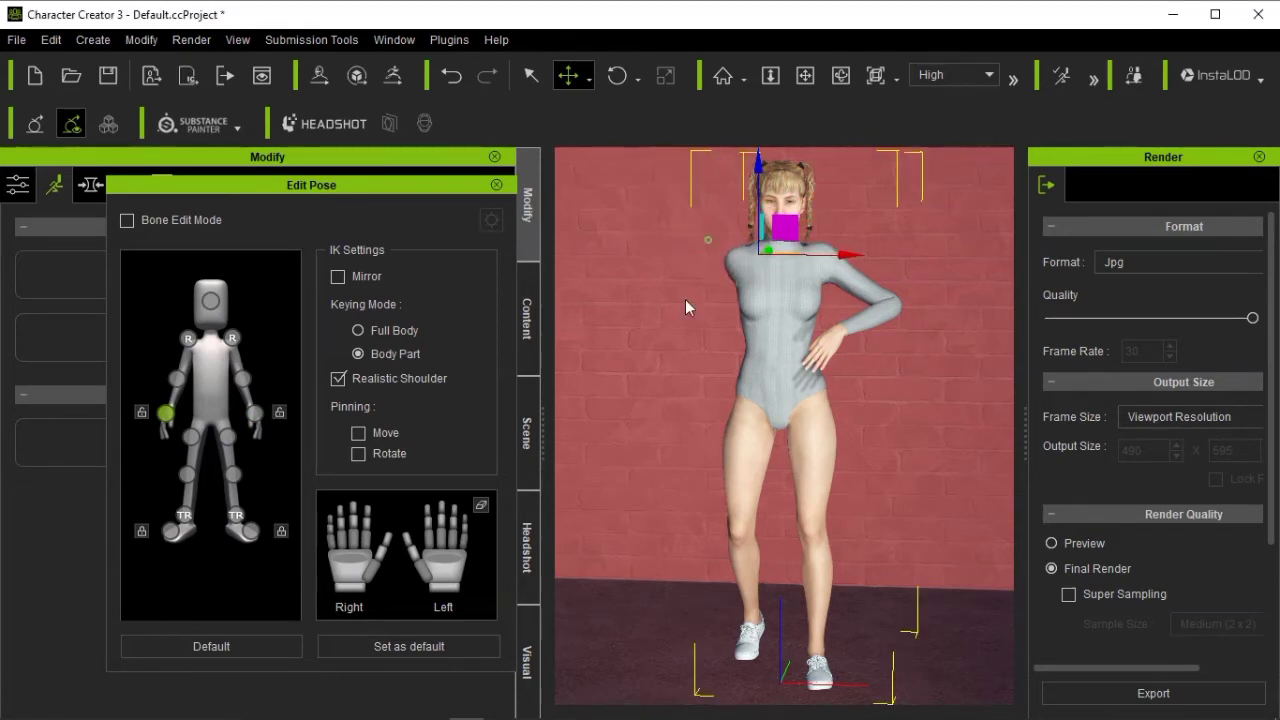
click(450, 76)
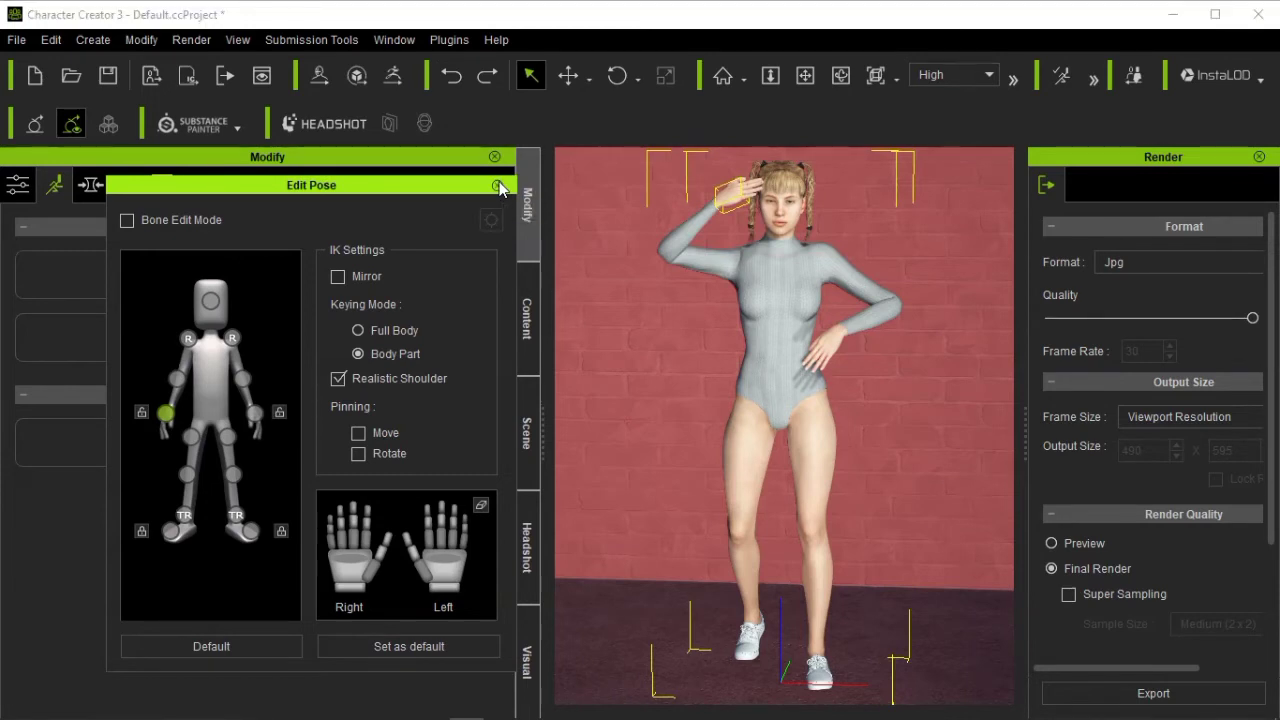
click(497, 186)
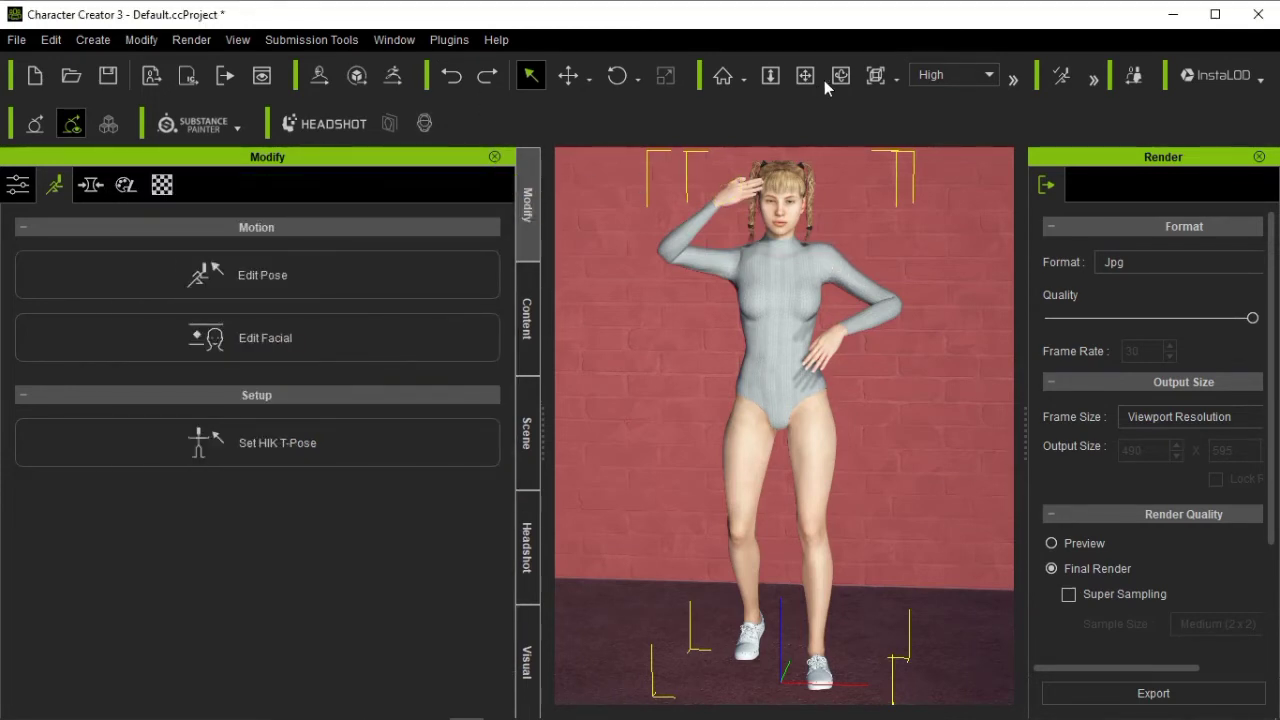
Save the character's current pose to the custom Motion library under the name astro.
drag(870, 268, 494, 337)
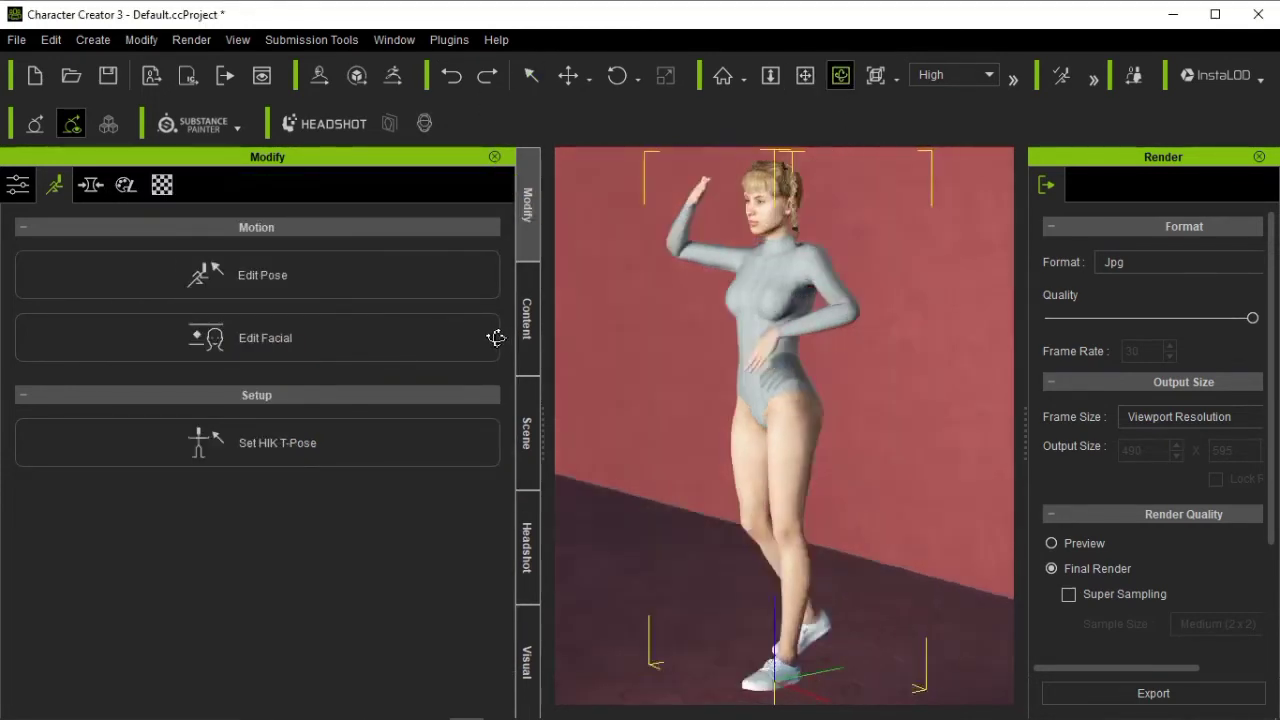
drag(743, 334, 665, 434)
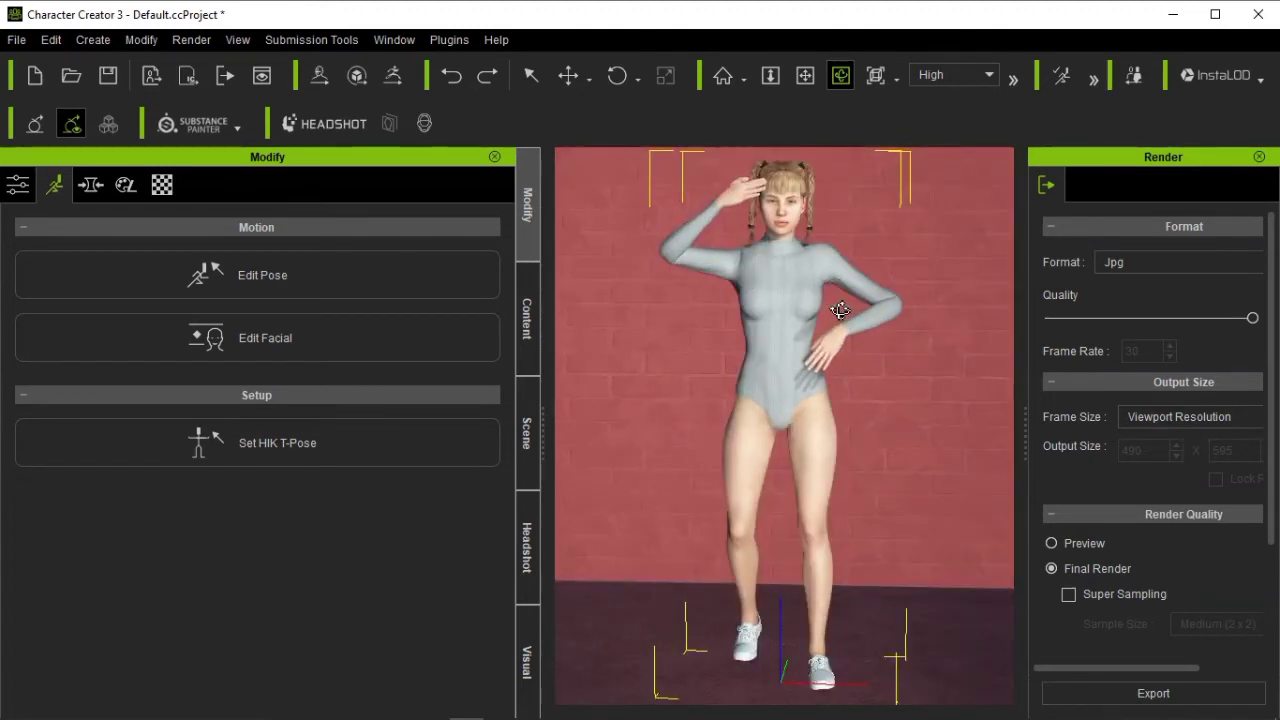
click(525, 331)
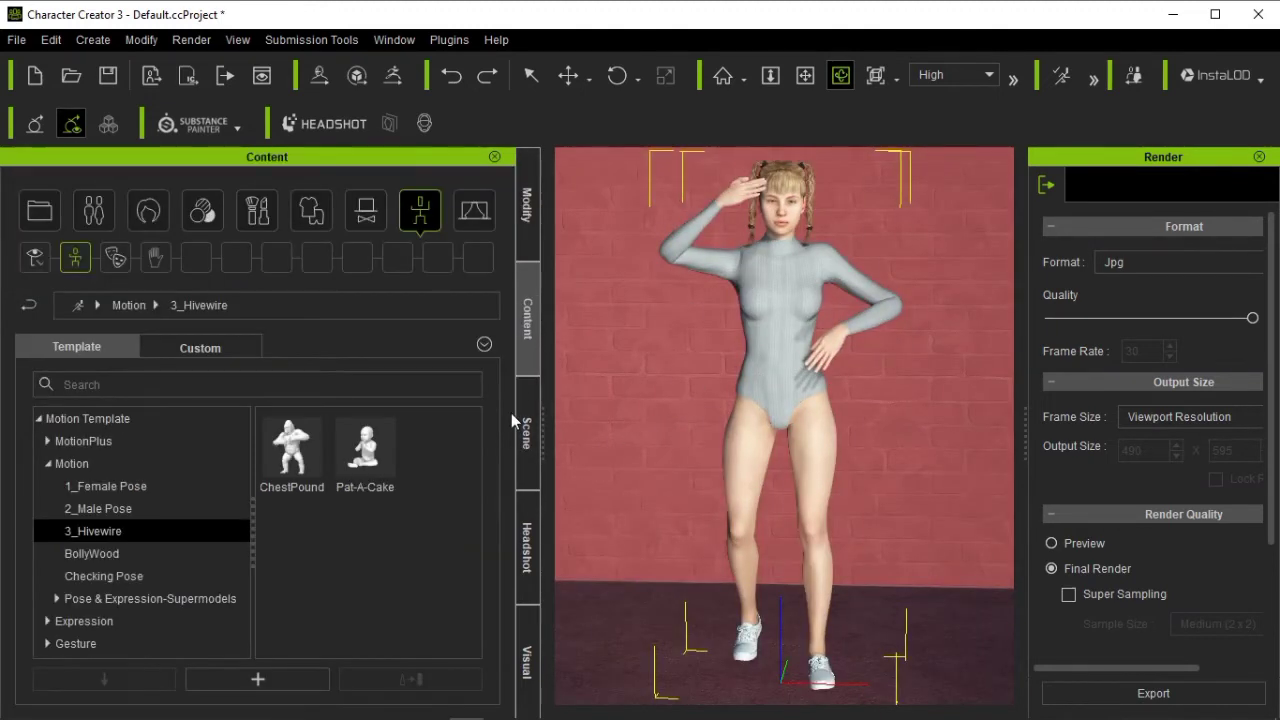
click(48, 466)
click(47, 466)
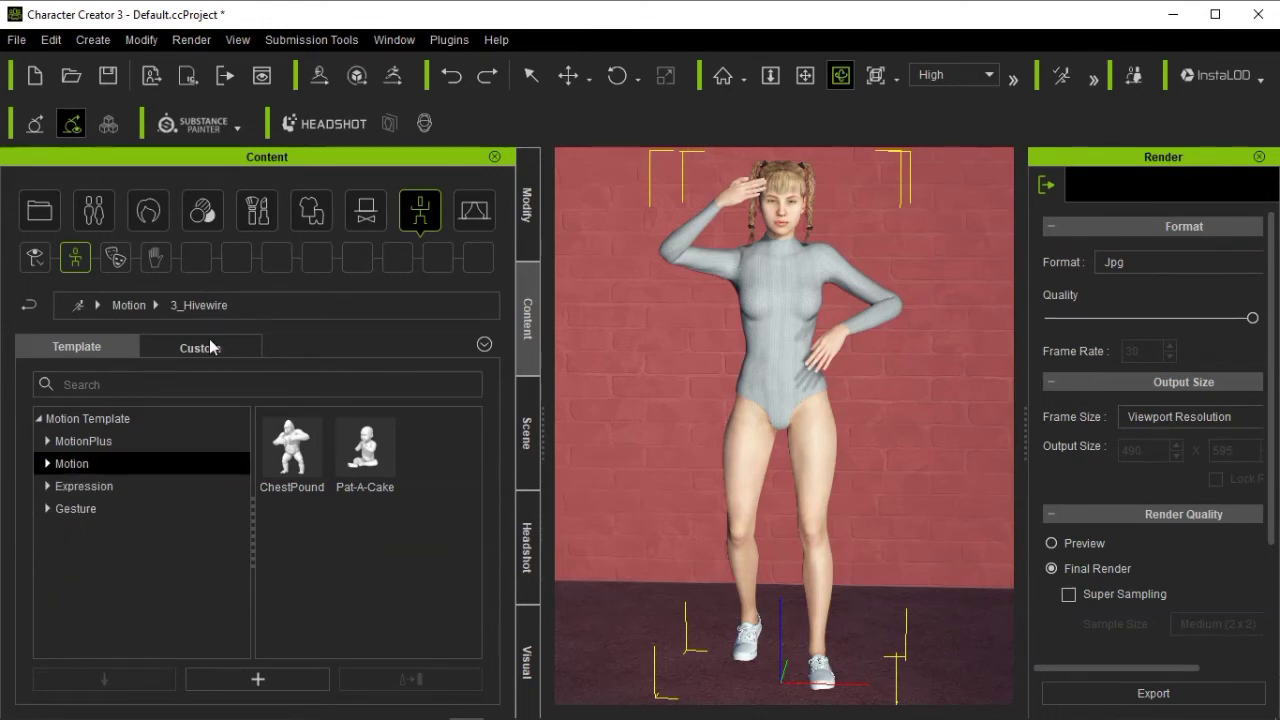
click(210, 344)
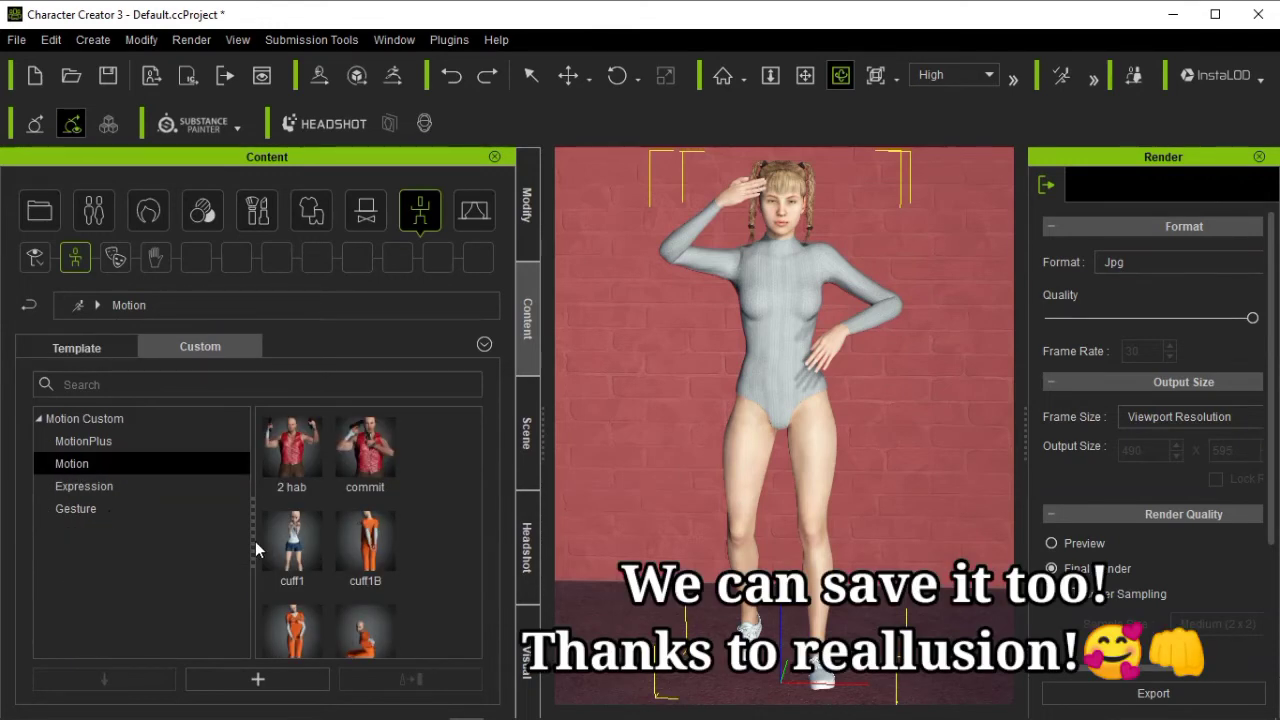
click(266, 685)
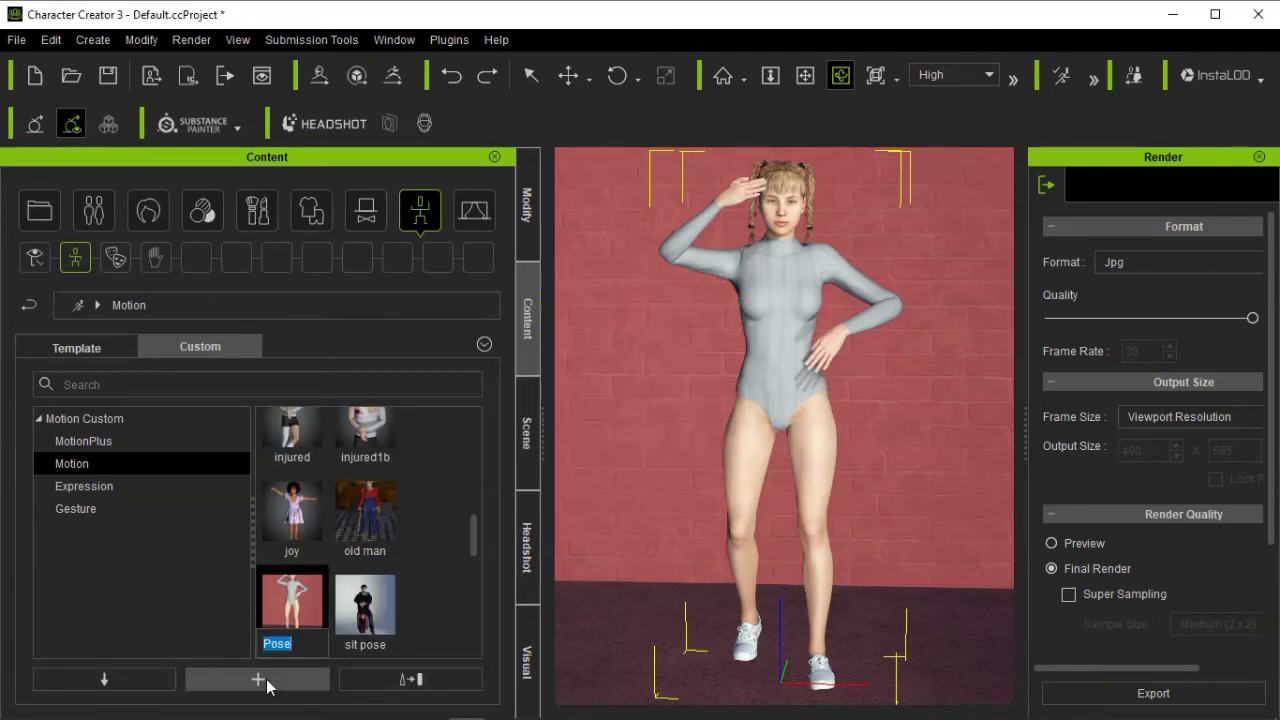
text(astro)
key(Return)
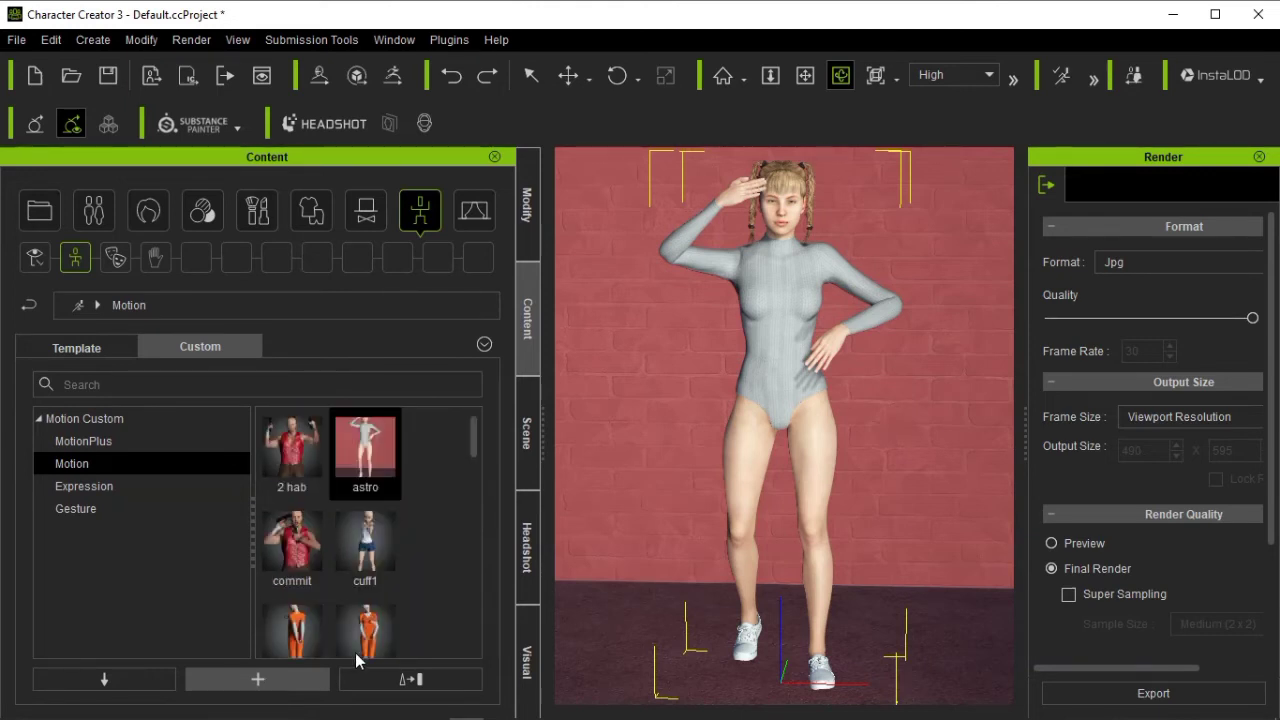
click(426, 504)
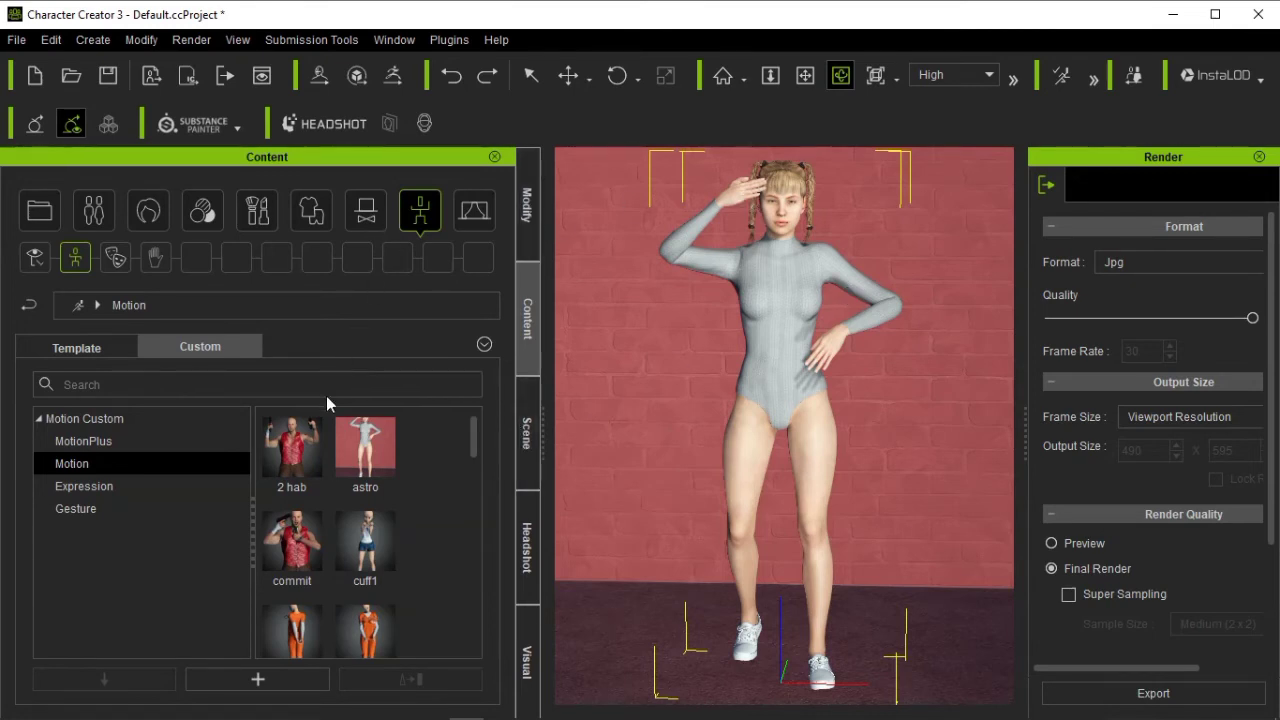
Reset the female character to the _T Pose preset from the Motion template library.
click(71, 350)
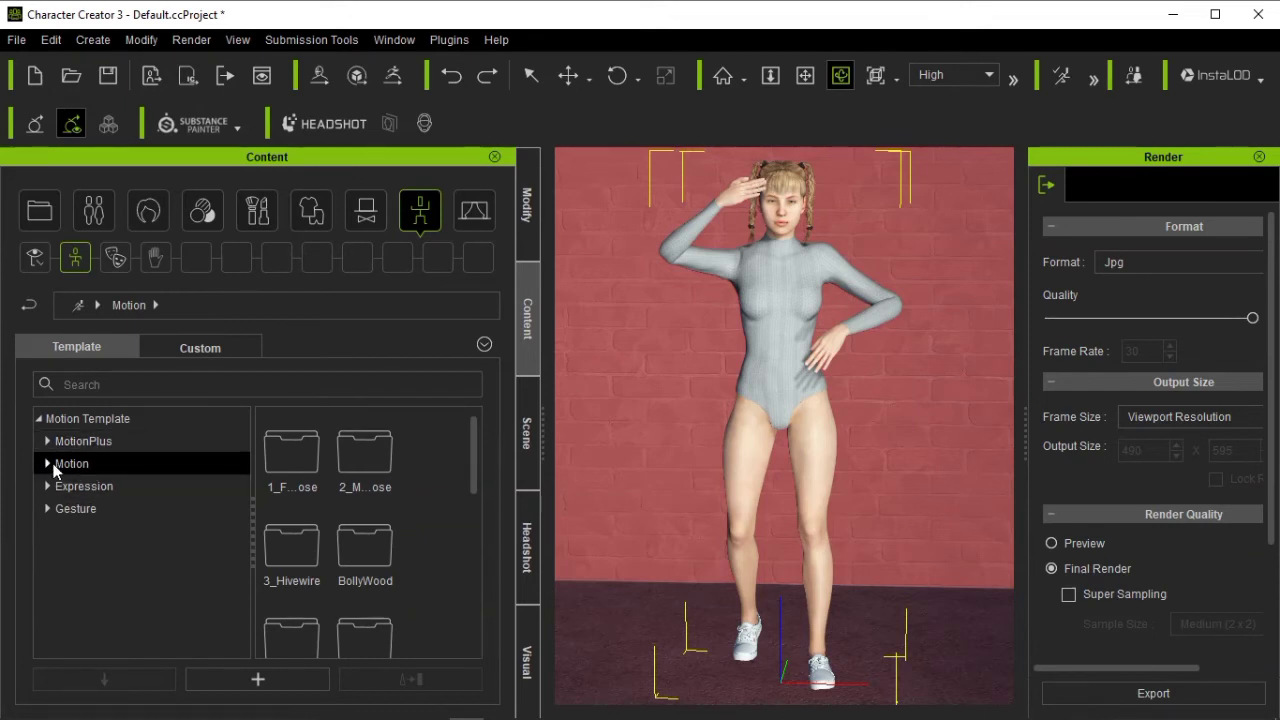
drag(473, 455, 465, 580)
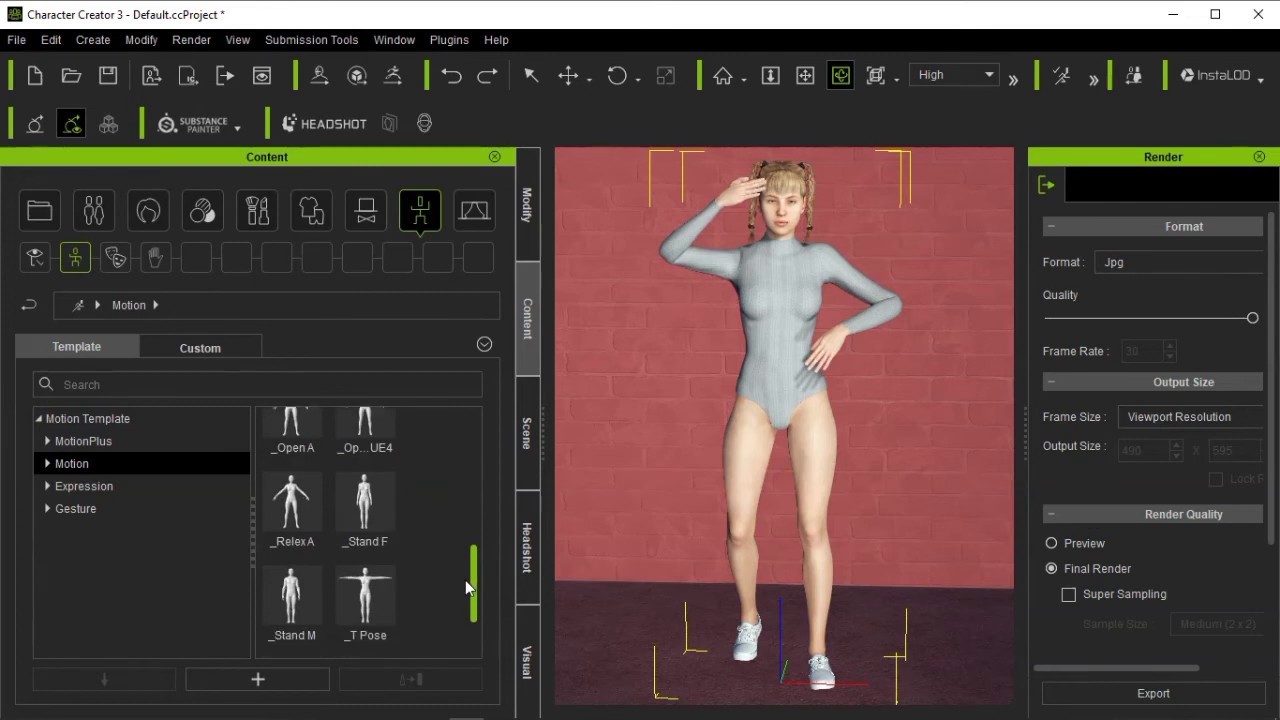
double_click(375, 574)
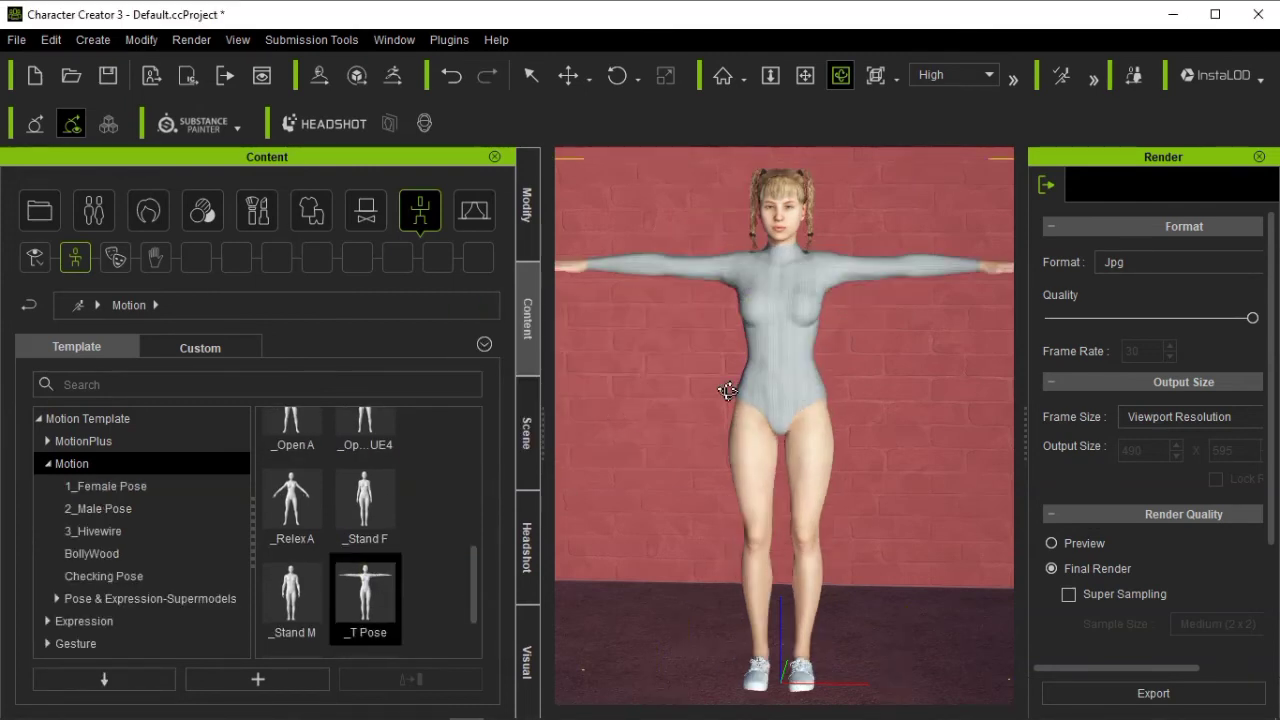
Try the saved astro pose from the custom Motion library on the female character, check it from the side, and undo it.
click(178, 345)
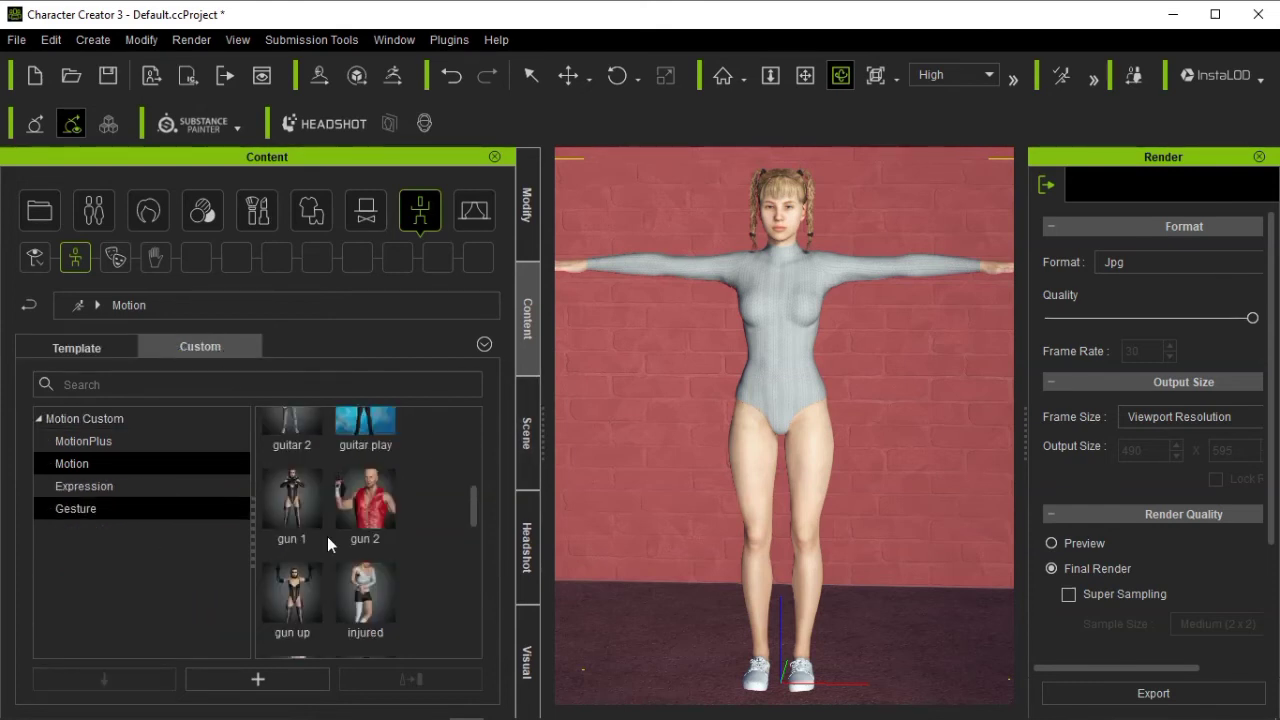
drag(473, 501, 468, 408)
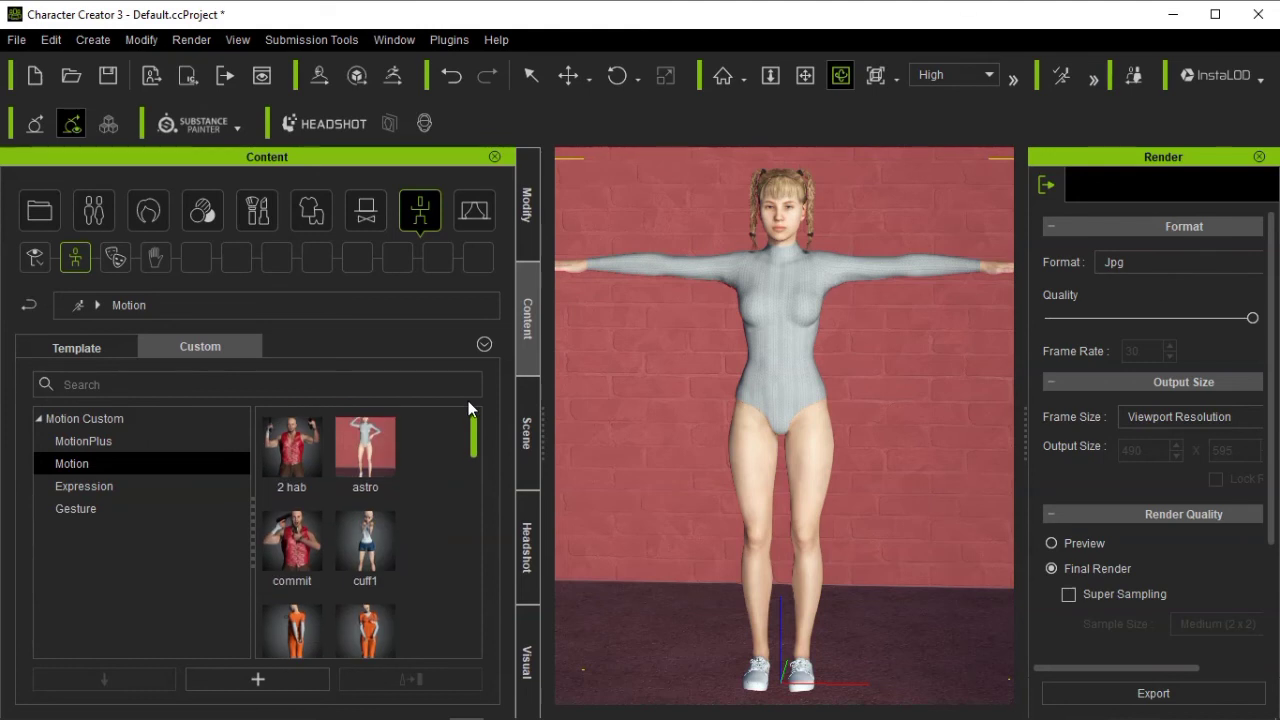
double_click(367, 442)
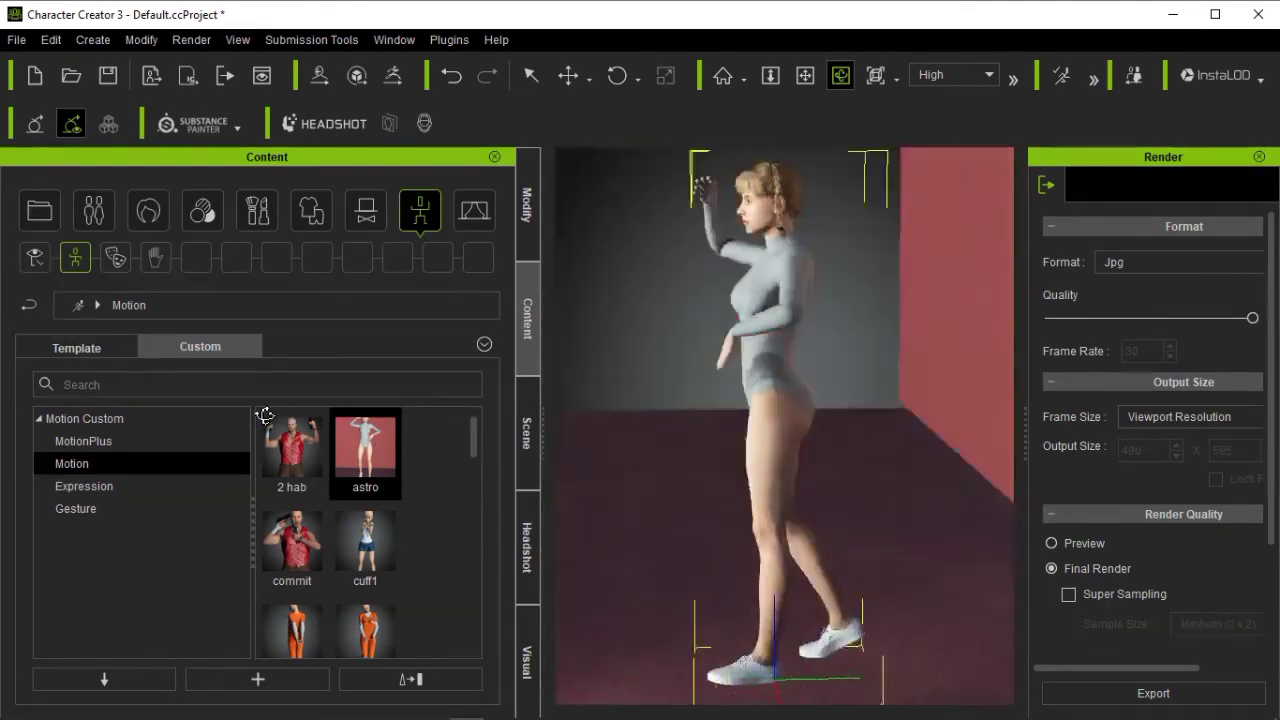
drag(688, 411, 828, 408)
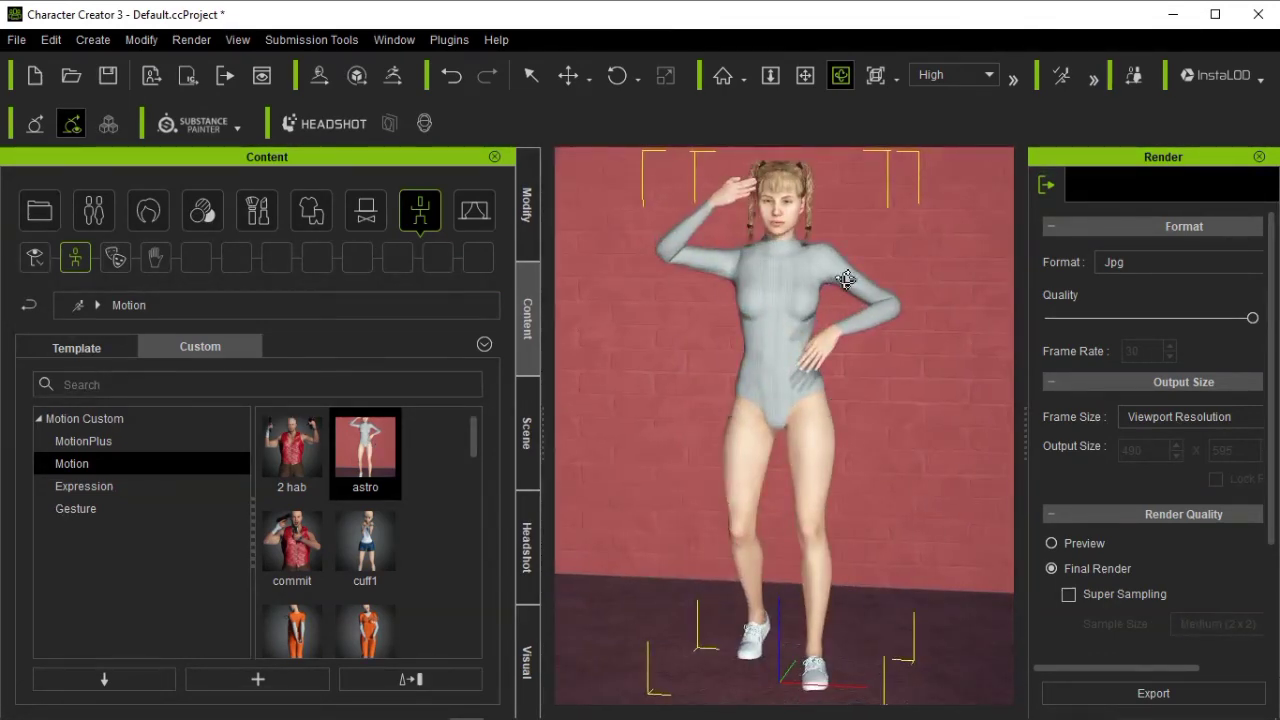
click(453, 76)
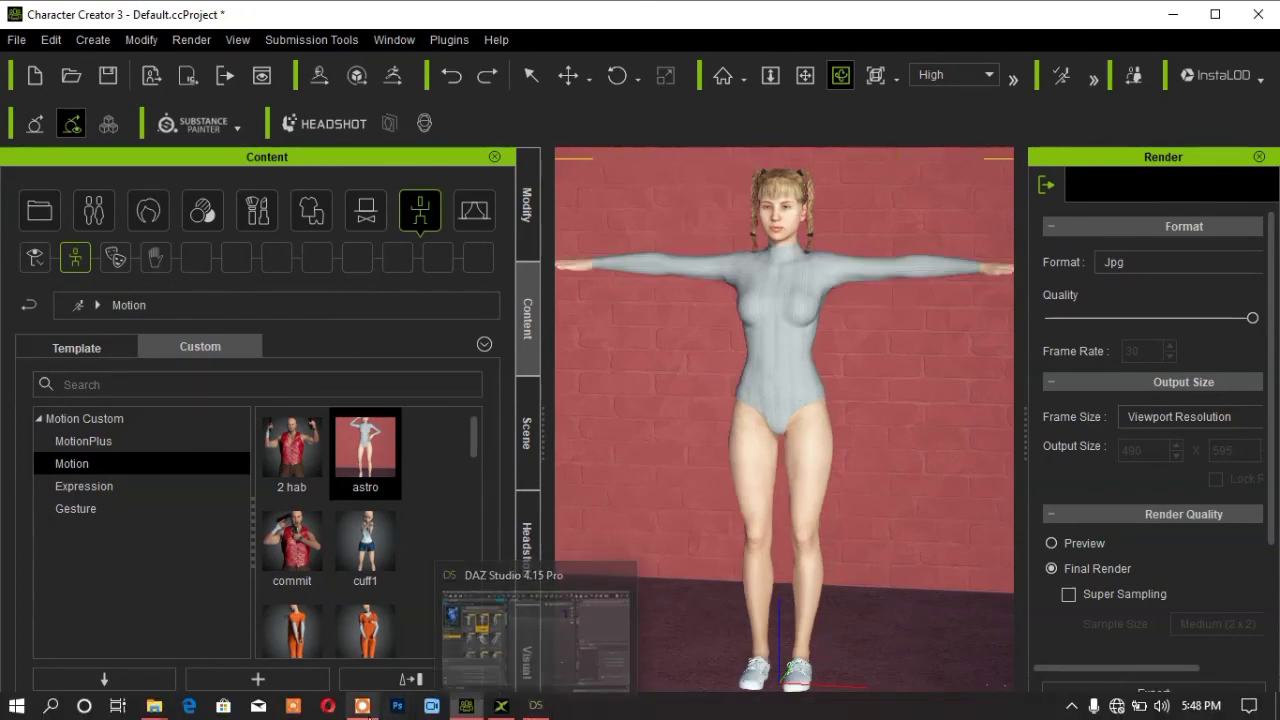
click(362, 705)
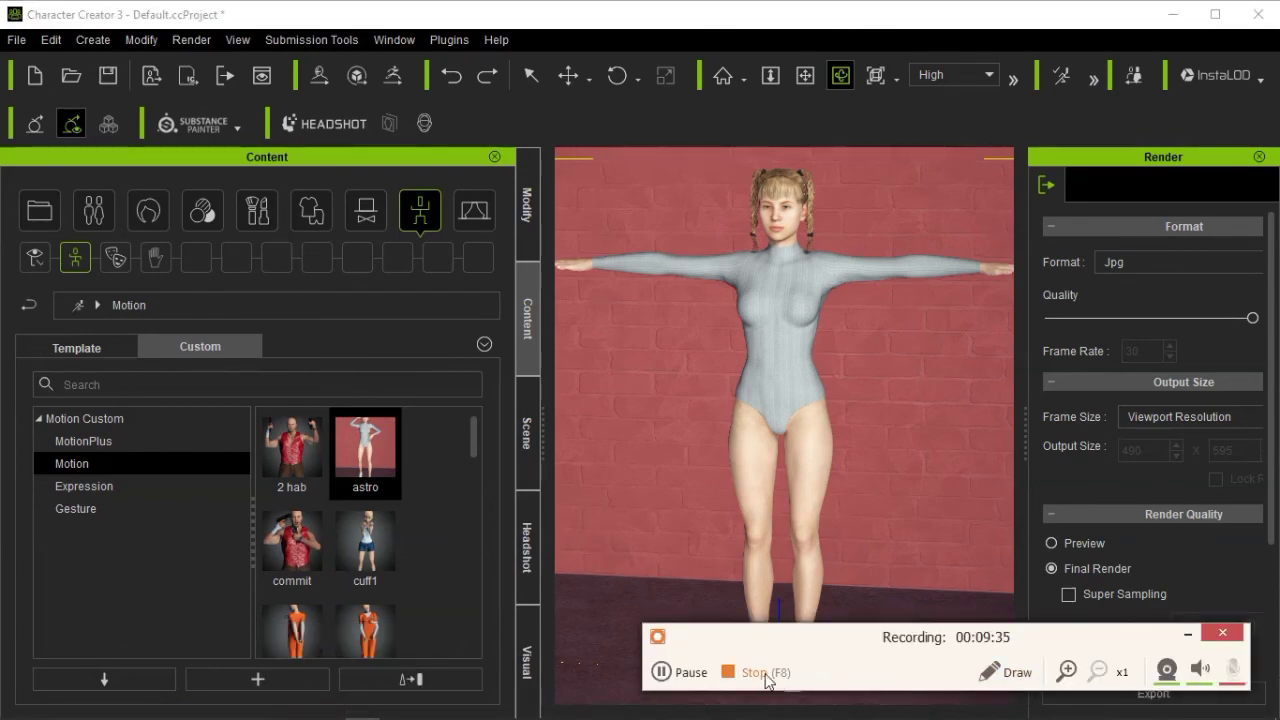
click(757, 673)
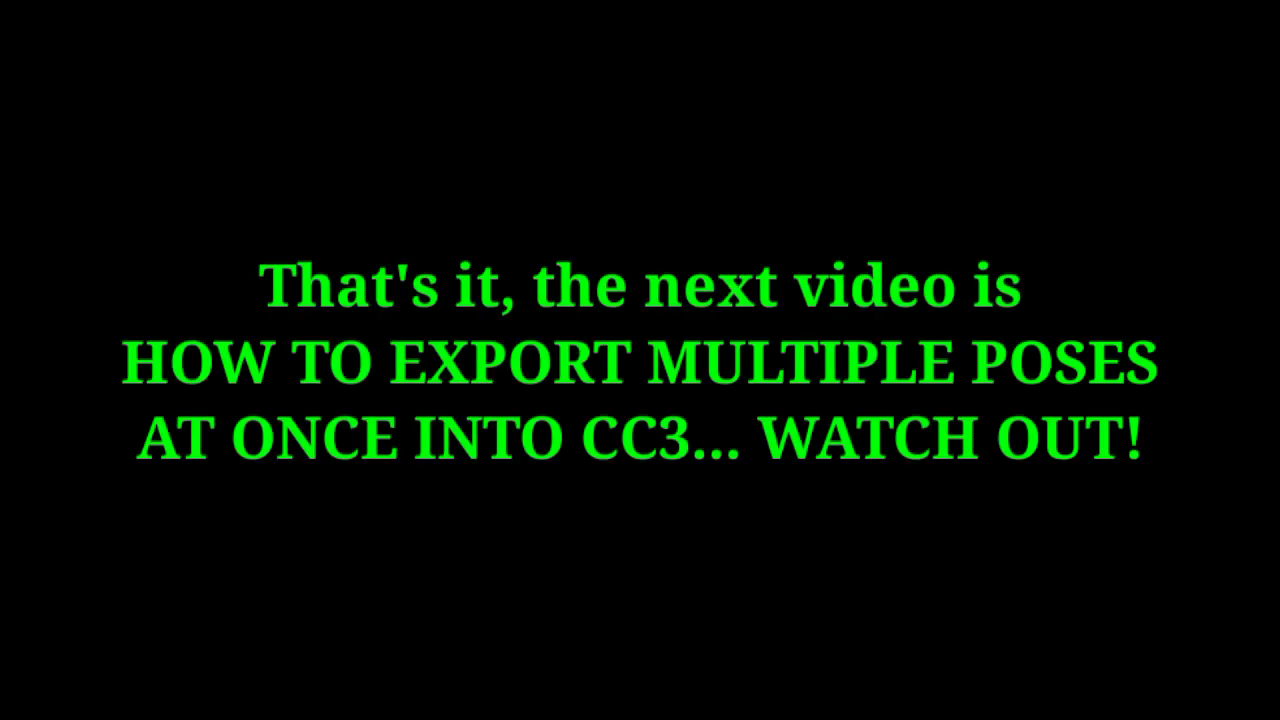